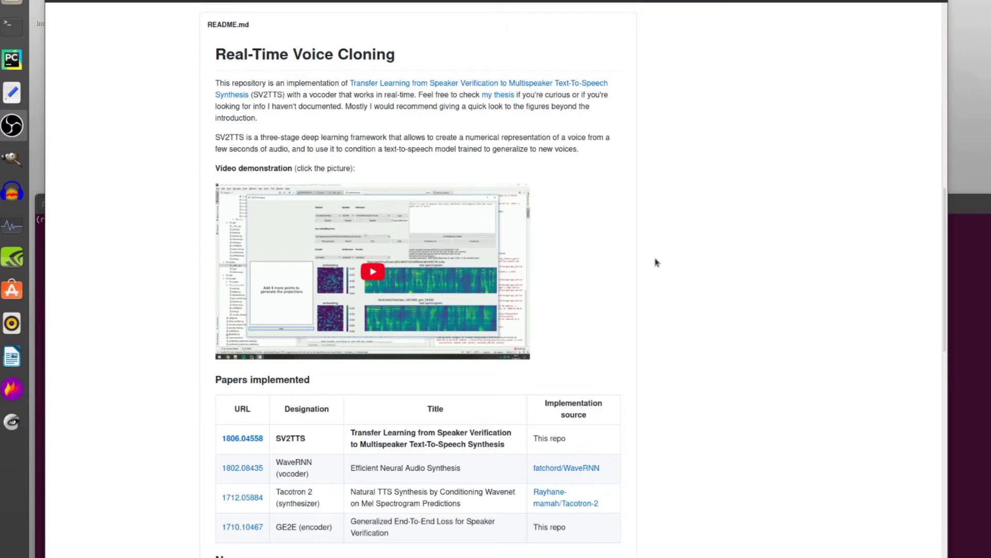
- Scroll the README past the video demo, Papers and News sections to the Setup section
scroll(713, 253, down, 5)
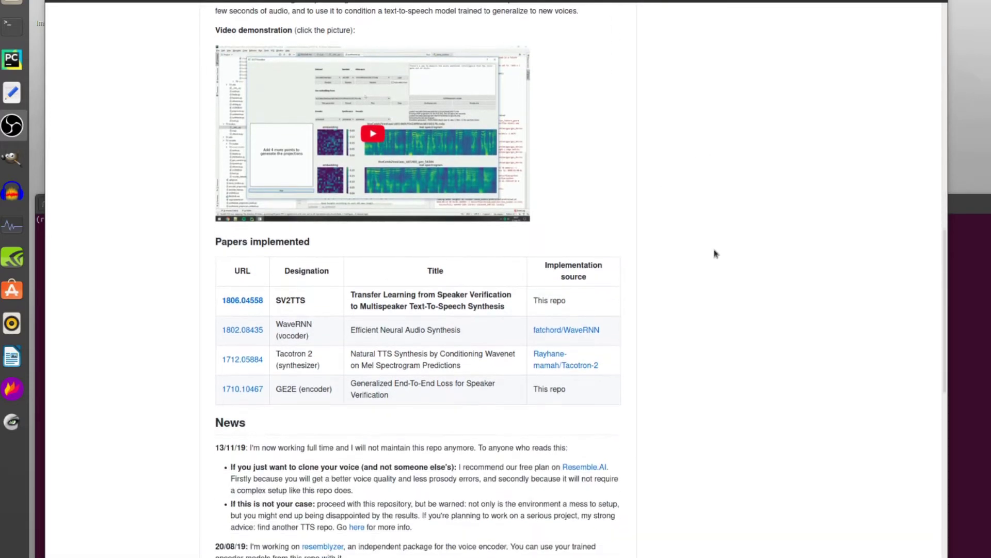
scroll(715, 253, down, 15)
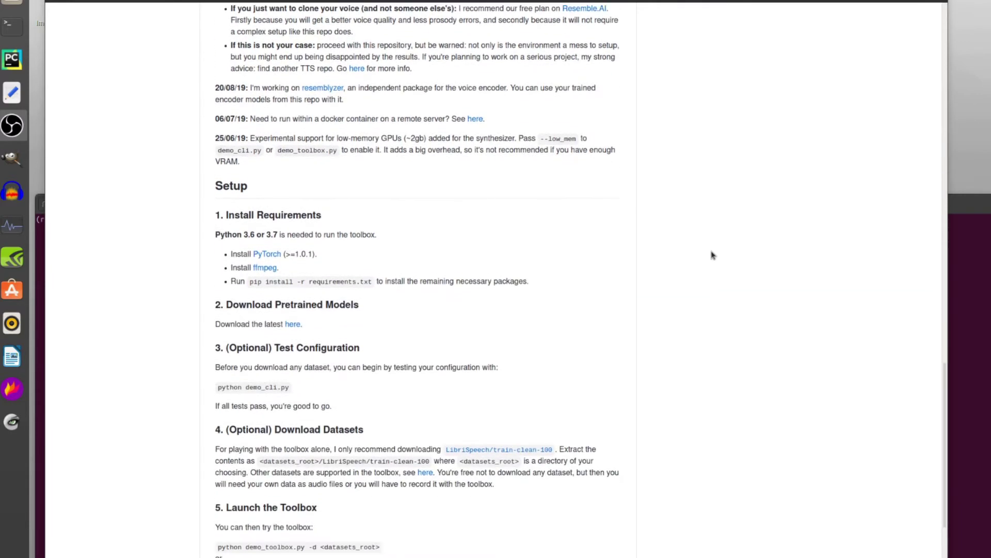
scroll(712, 255, down, 4)
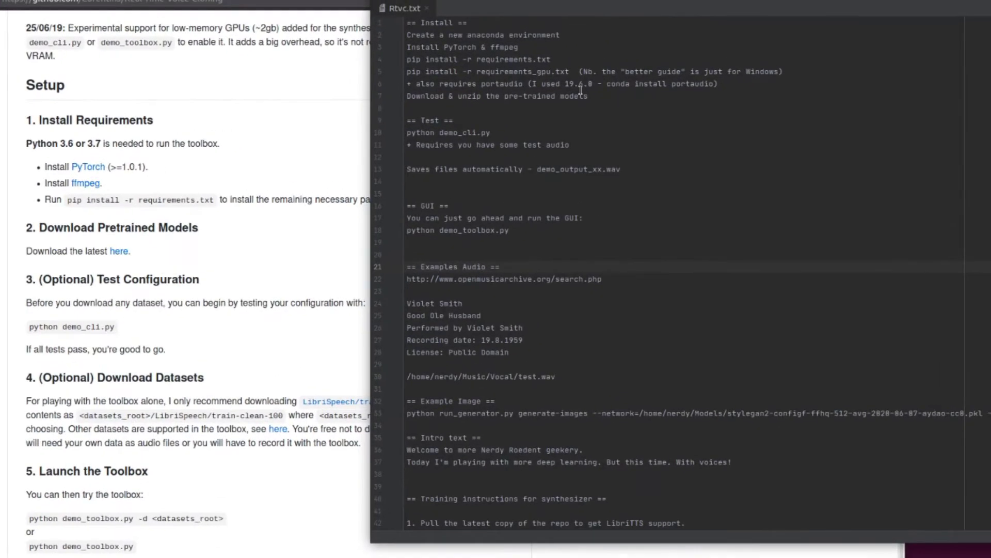
- Highlight 'portaudio' and 'conda' in the Rtvc.txt install note, then return to the GitHub README
double_click(502, 83)
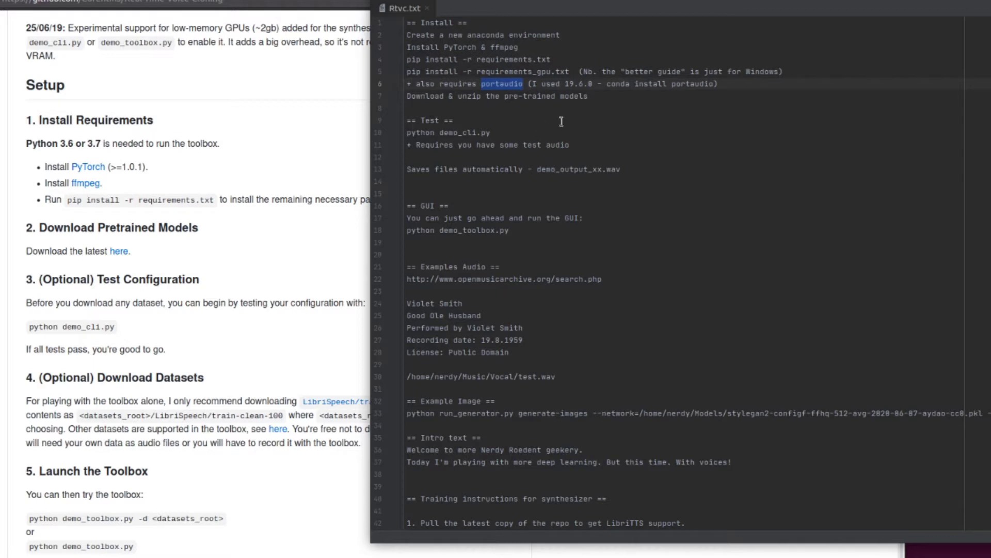
double_click(616, 84)
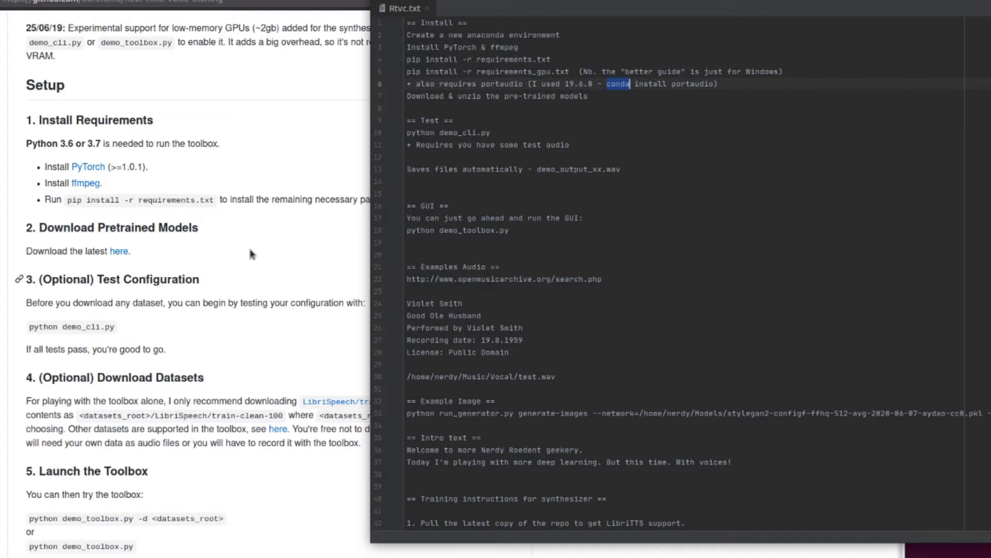
click(201, 260)
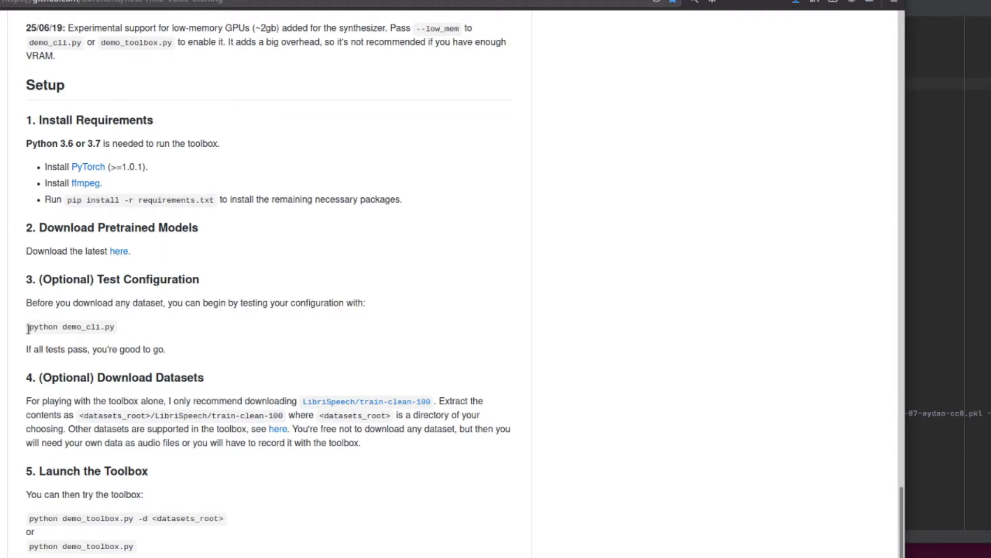
- Copy 'python demo_cli.py' from the README and paste it at the Terminal prompt to run the test
drag(29, 328, 113, 329)
key(ctrl+c)
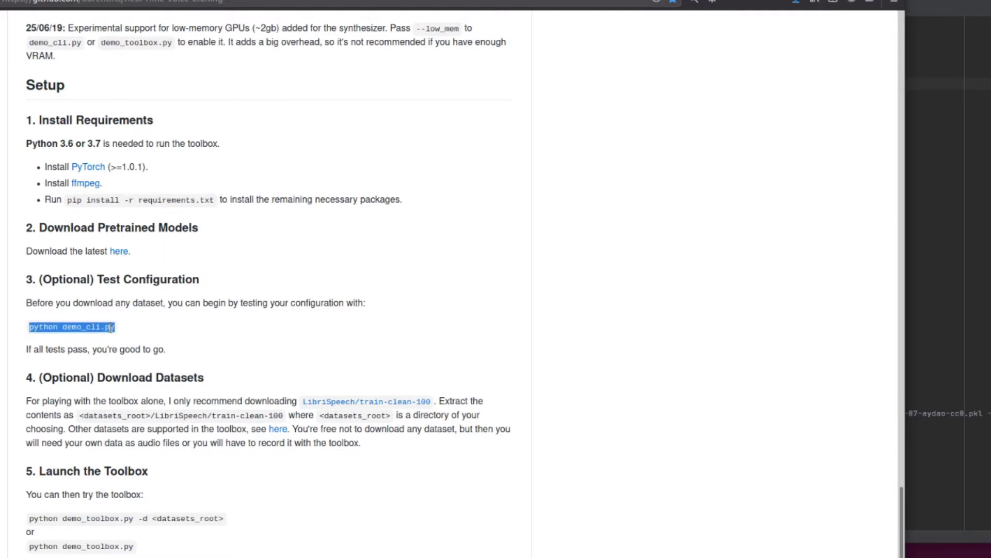
right_click(111, 328)
click(135, 338)
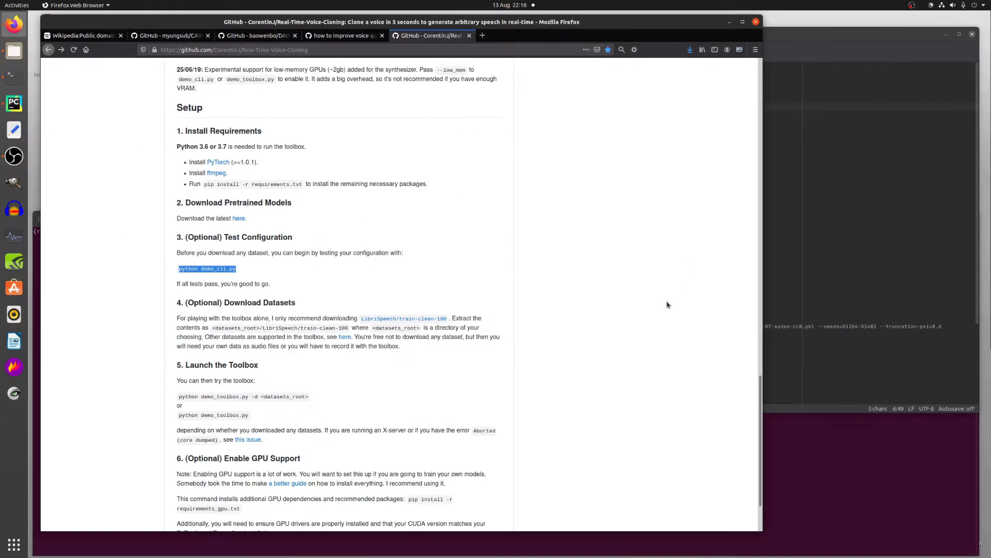
drag(760, 402, 782, 430)
click(846, 457)
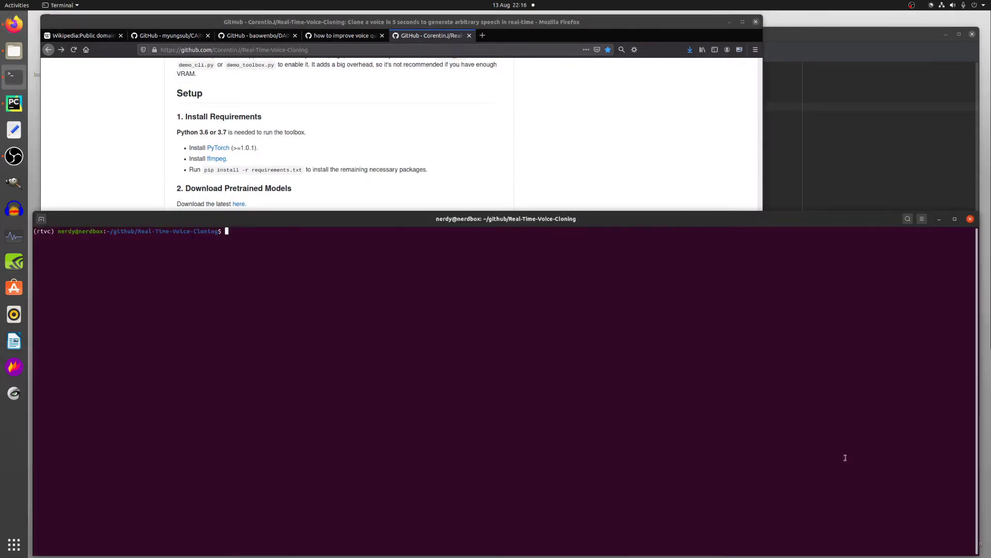
right_click(356, 300)
click(381, 325)
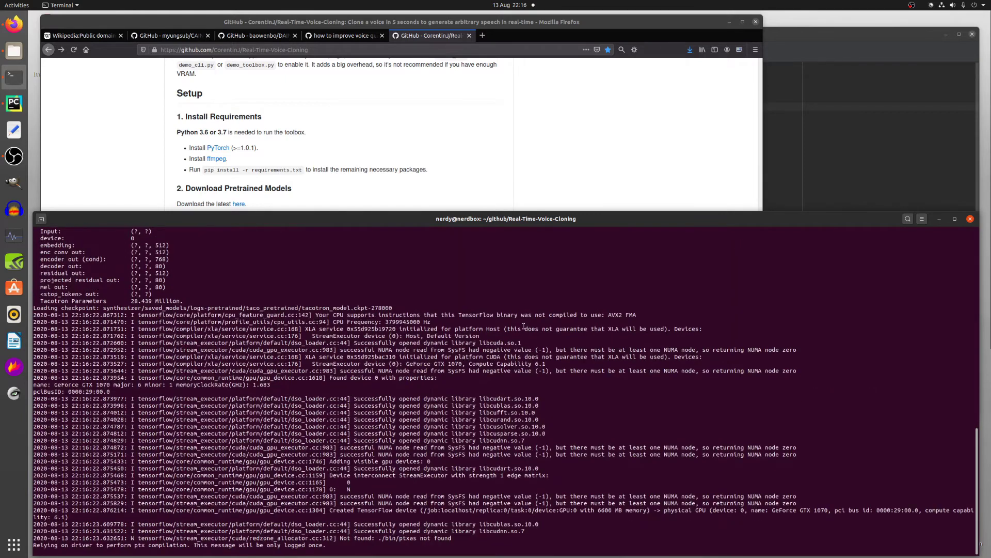
- Supply the test.wav path from Rtvc.txt as the reference voice file
key(alt+Tab)
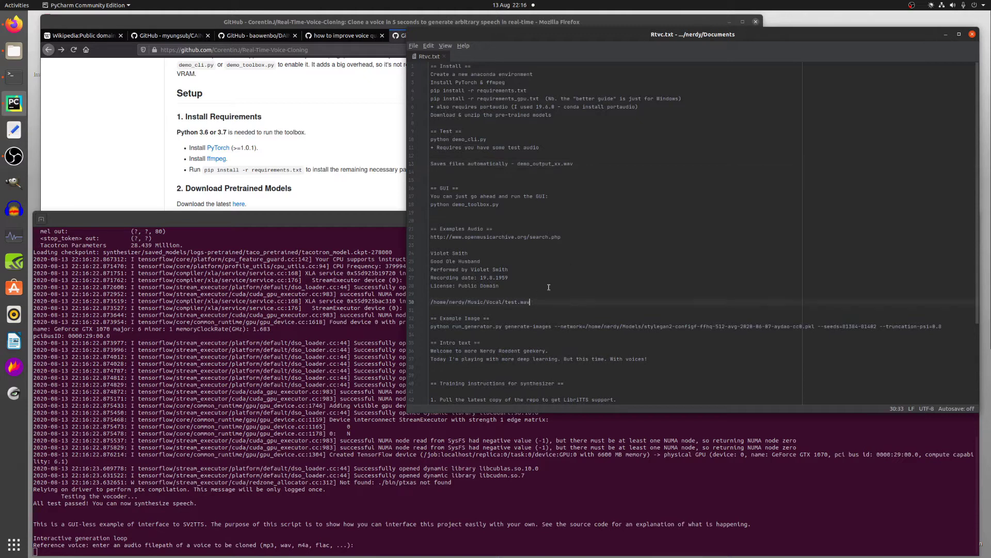
key(shift+Home)
key(ctrl+c)
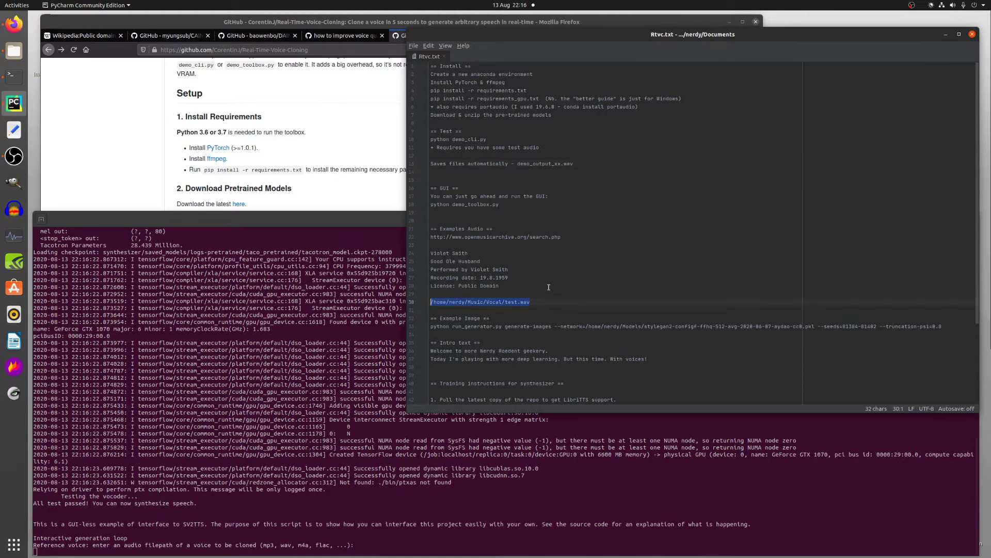
right_click(323, 320)
click(334, 342)
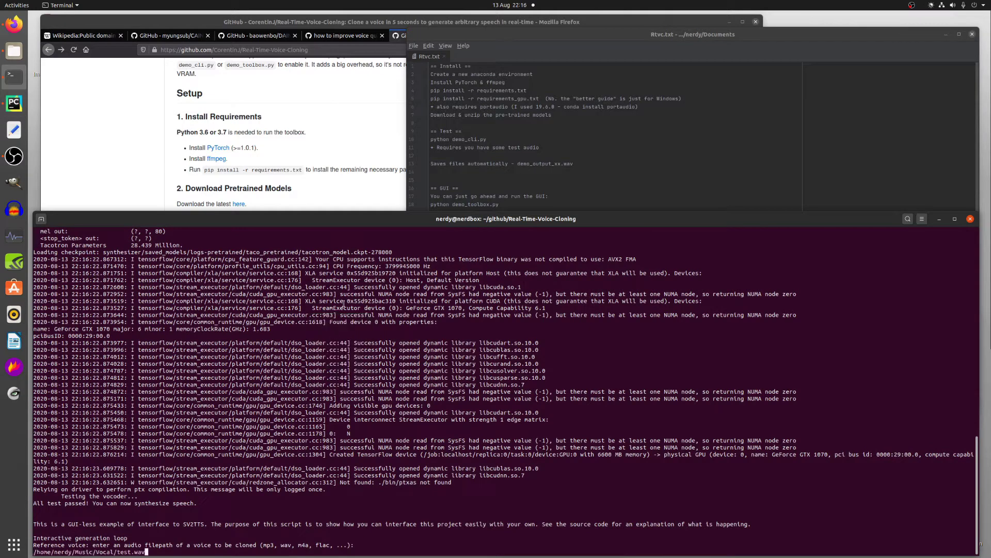
key(Return)
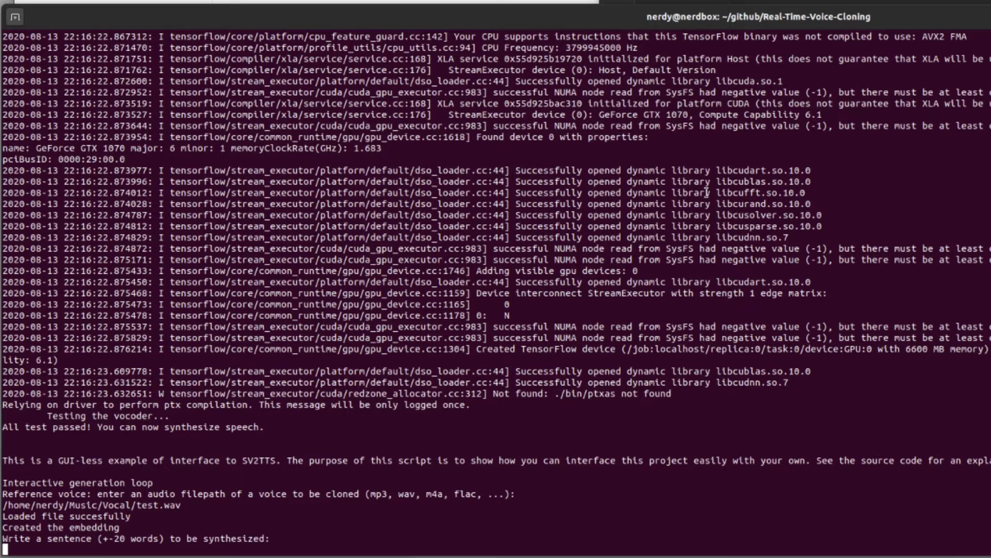
- Synthesize a sentence praising the Nerdy Rodent YouTube channel, then stop the script with Ctrl+C
text(Nerdy Rodent )
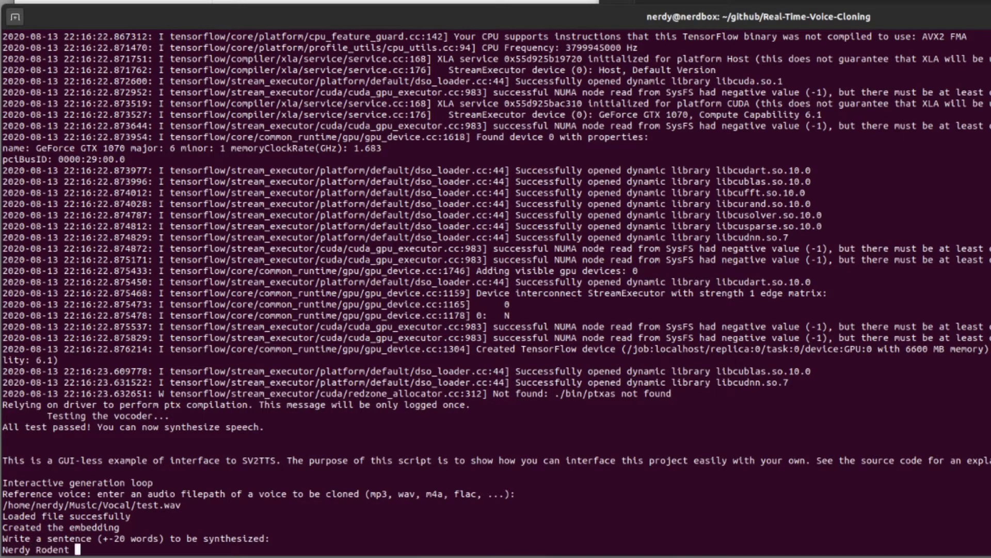
text(is by far the best YouTube)
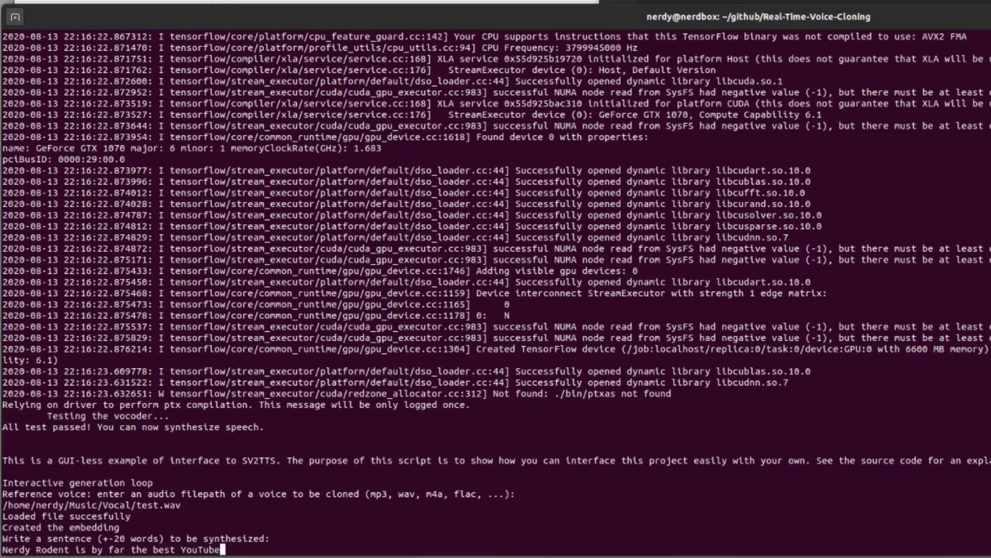
text( channel I have ever know)
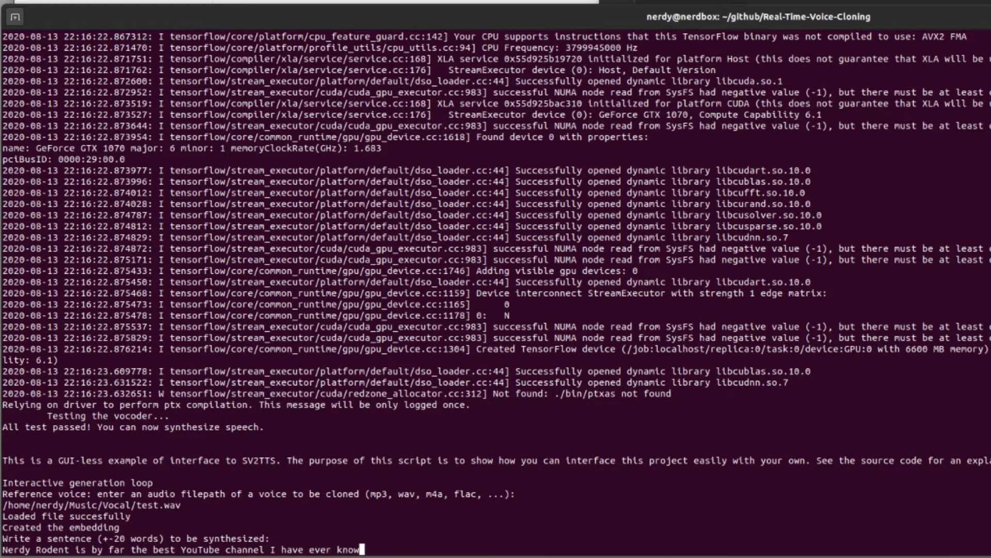
text(n. I love Nerdy so )
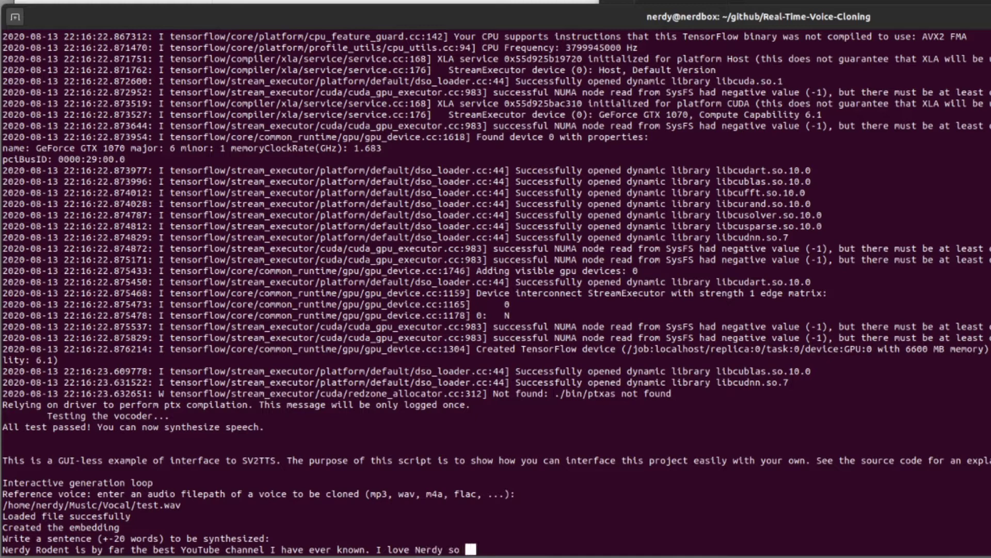
text(much.)
key(Return)
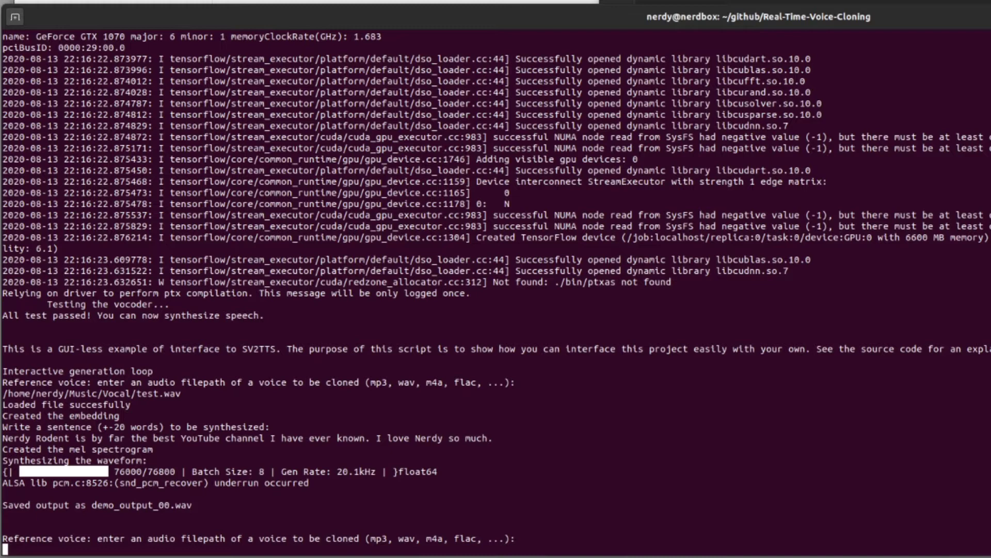
key(ctrl+c)
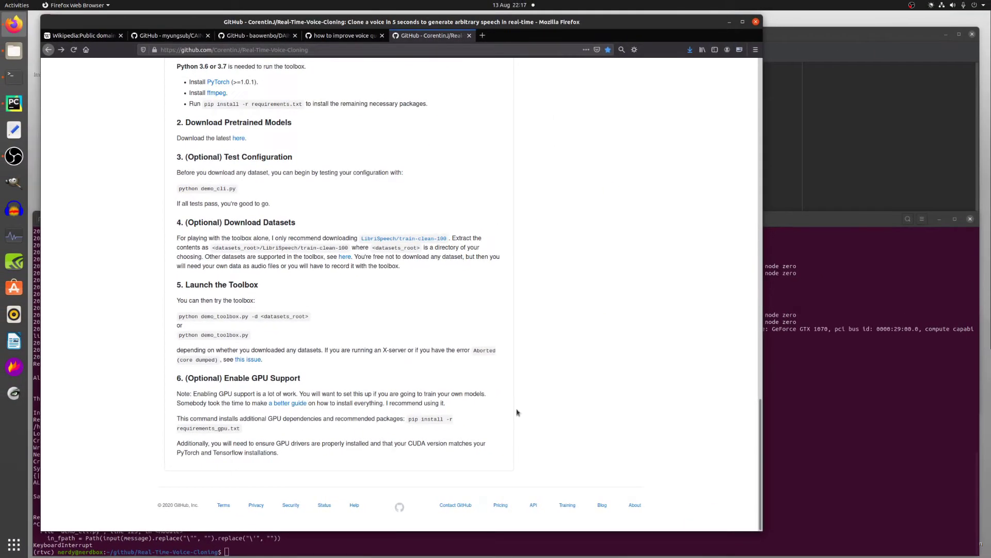
- Return to the README and select 'python demo_toolbox.py' under Launch the Toolbox
key(alt+Tab)
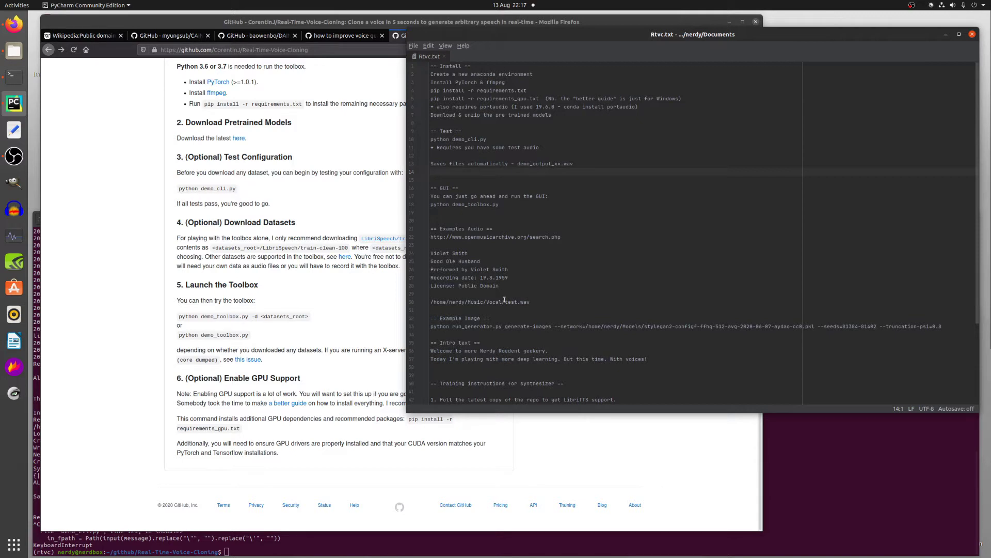
click(325, 387)
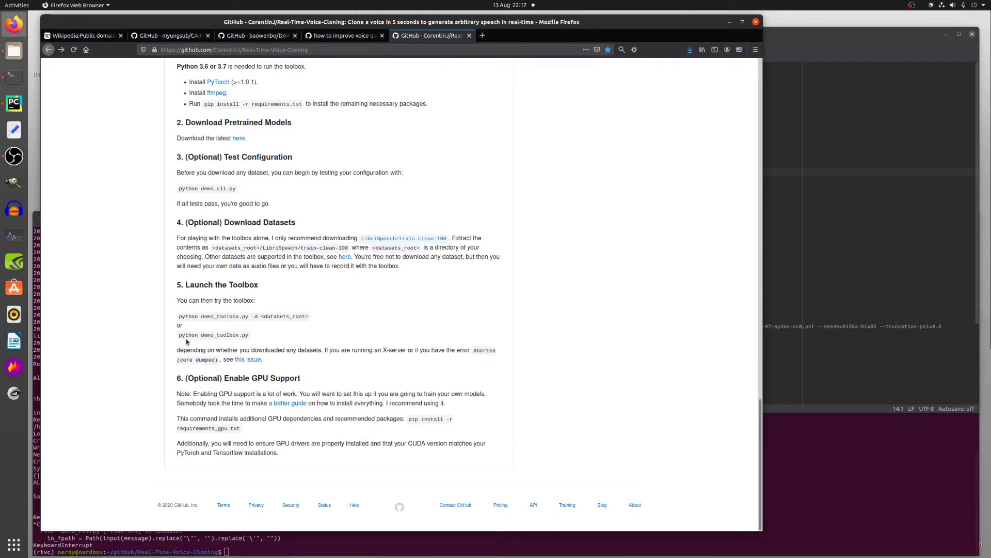
drag(180, 339, 252, 339)
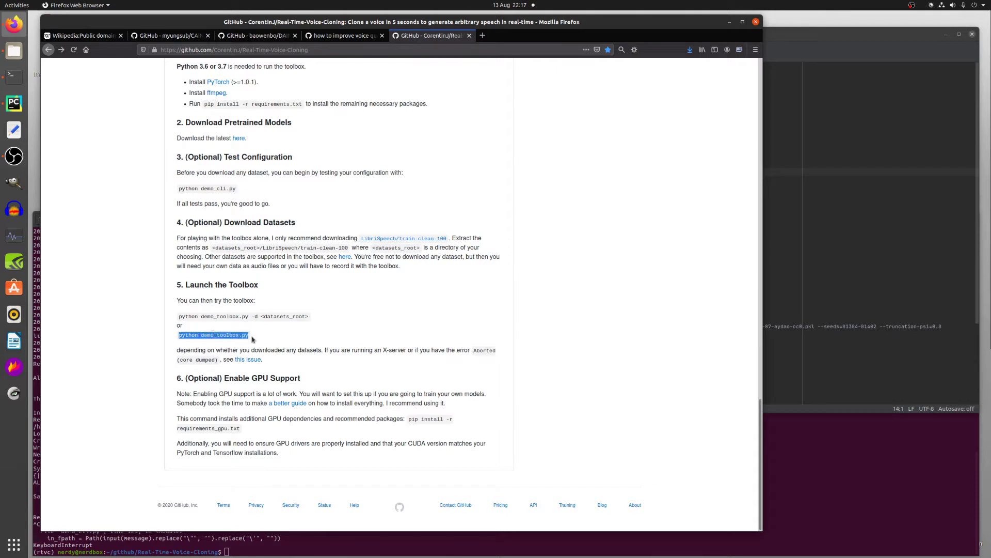
- Paste python demo_toolbox.py into Terminal and launch the SV2TTS toolbox
right_click(410, 490)
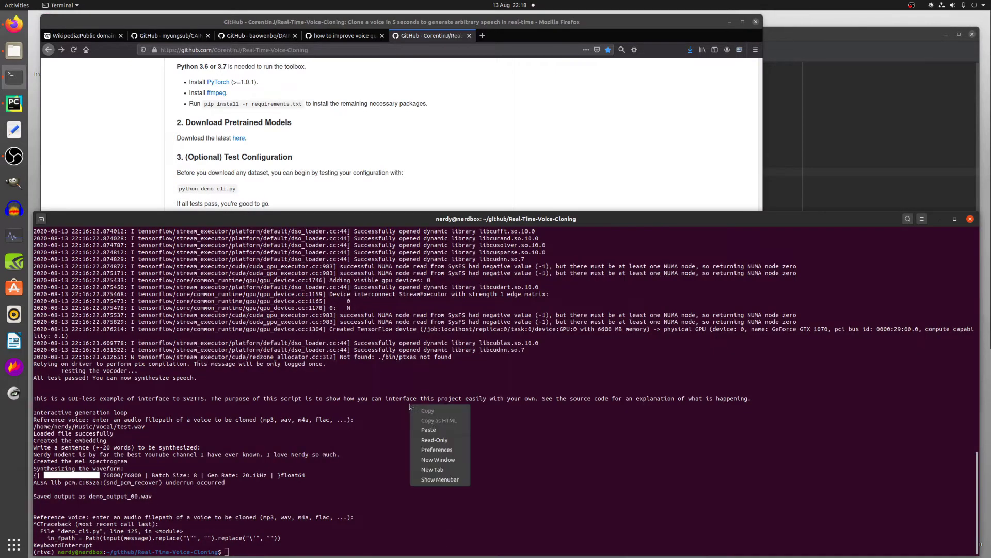
click(436, 429)
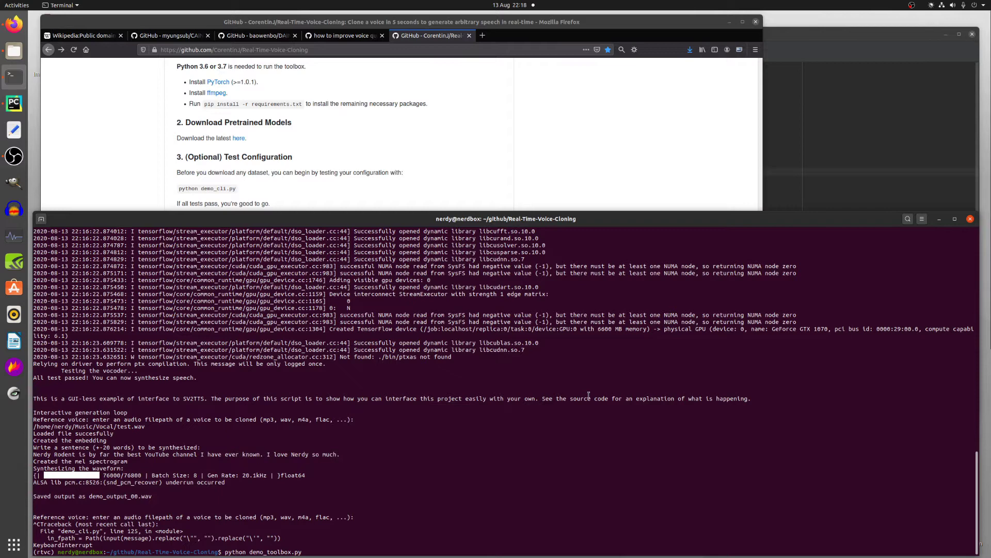
key(Return)
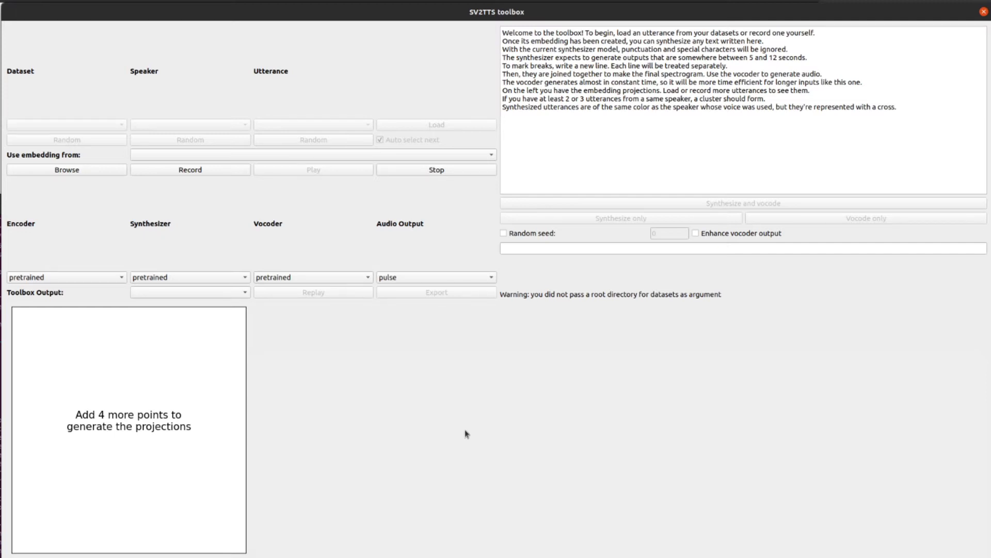
- In Rtvc.txt, select the Good Ole Husband title and the openmusicarchive.org search address
key(alt+Tab)
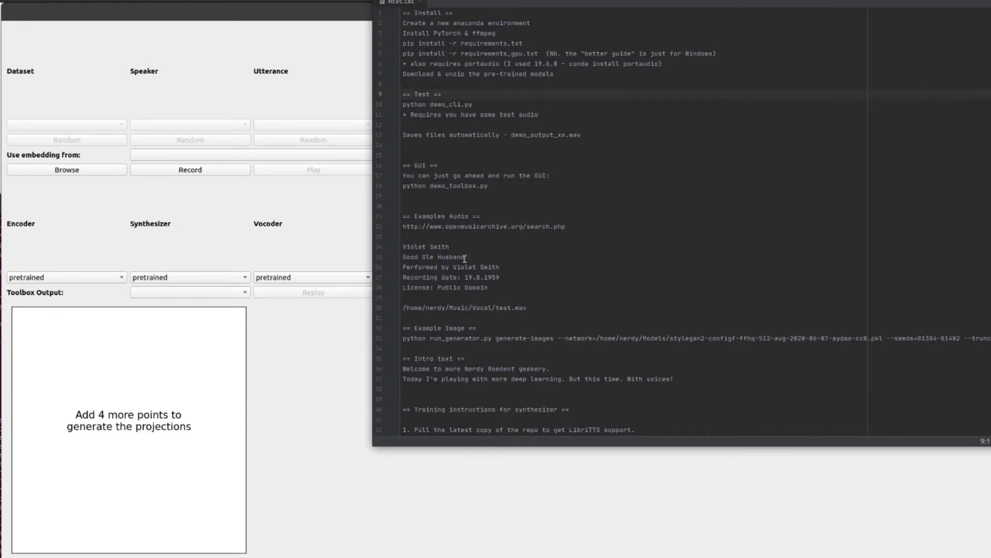
drag(466, 257, 403, 257)
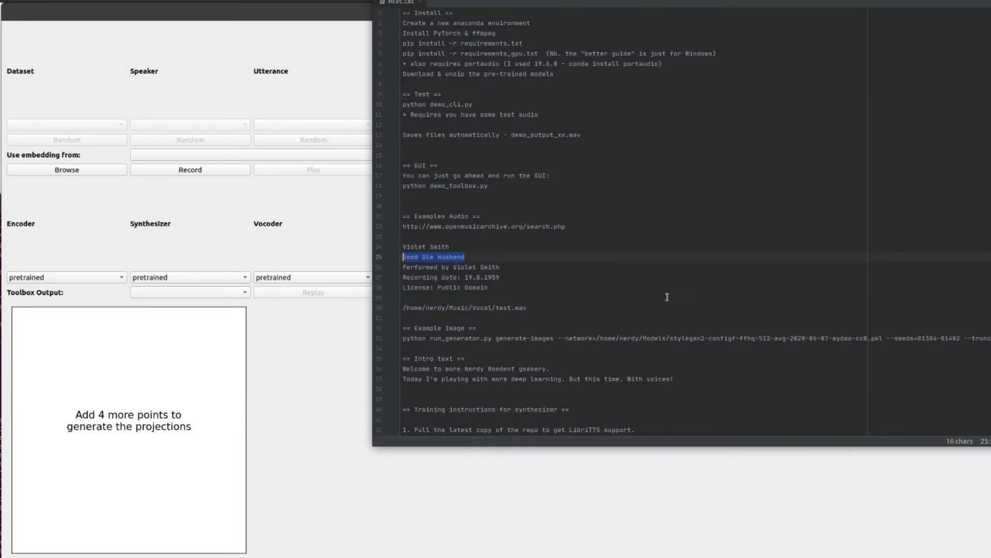
drag(574, 228, 403, 227)
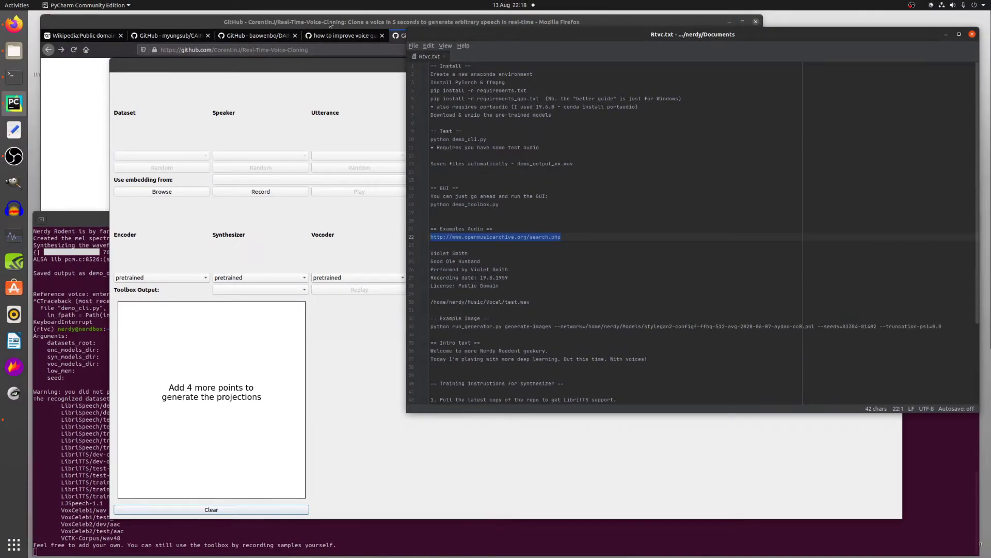
- Load the Open Music Archive search page in a new tab and copy the Good Ole Husband title
click(330, 24)
click(482, 35)
click(476, 49)
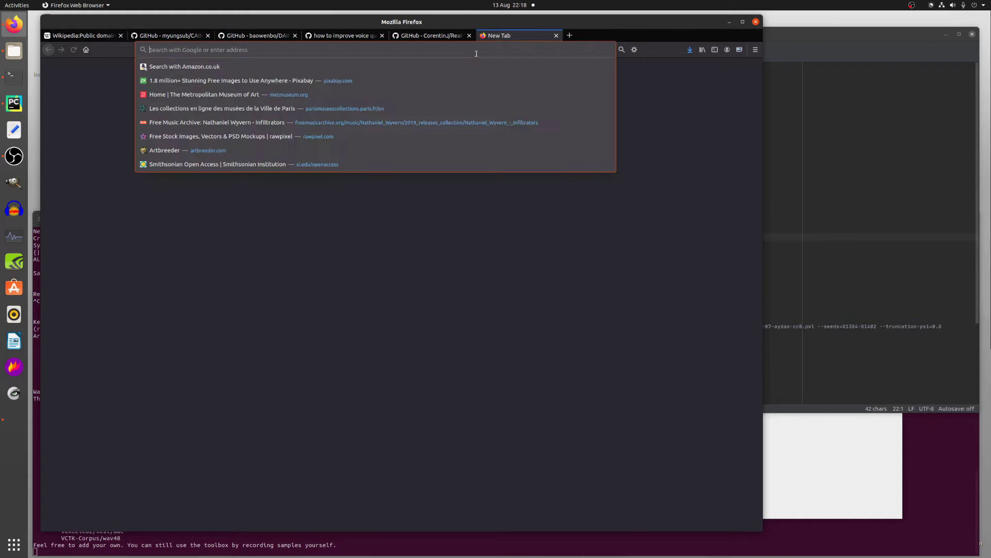
key(ctrl+v)
key(Return)
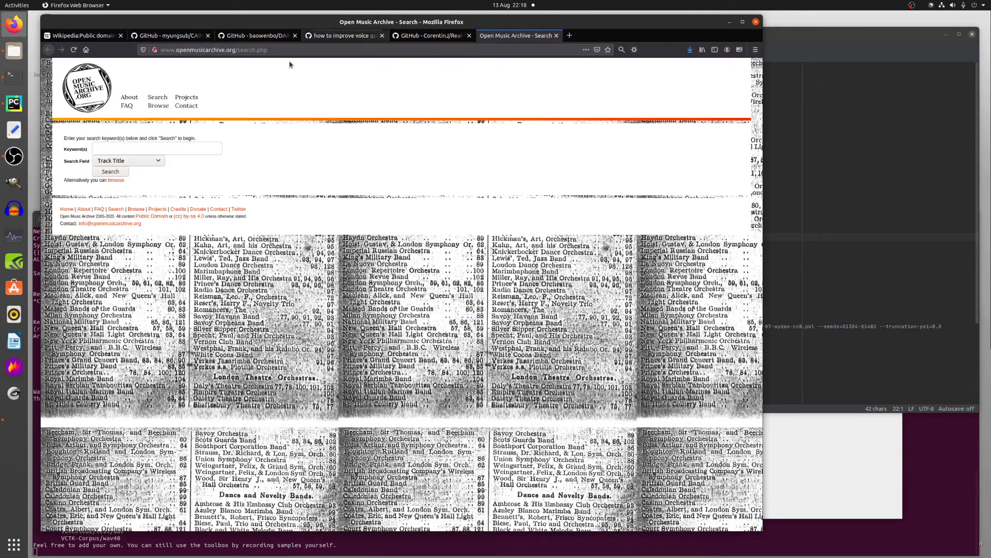
click(774, 172)
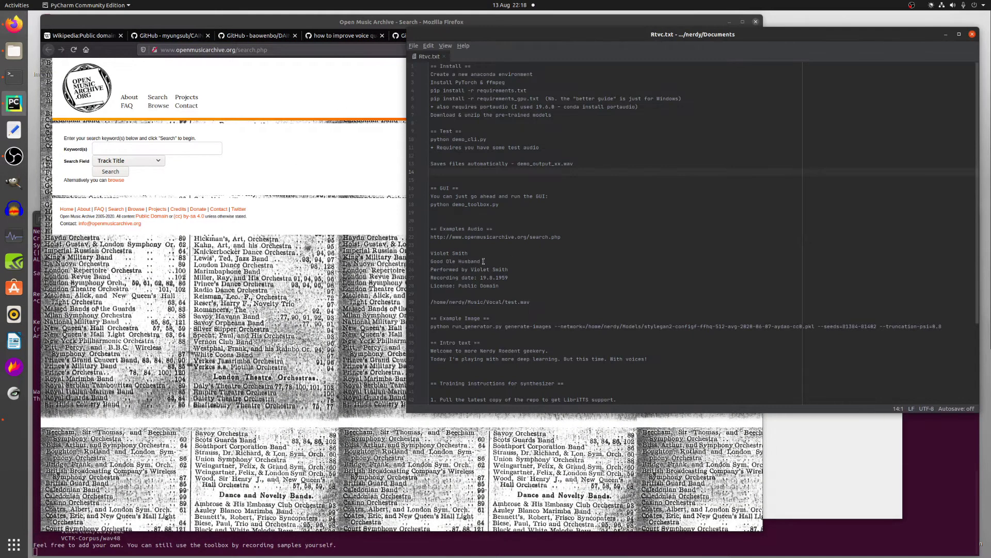
drag(483, 261, 431, 262)
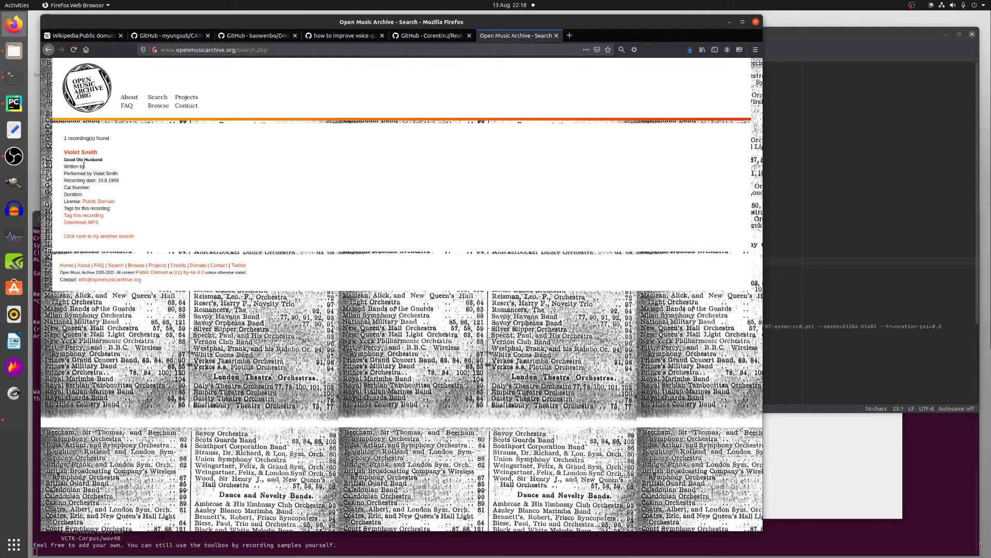
- Download the Good Ole Husband MP3 and save it to Music/Vocal, replacing the existing file
click(78, 223)
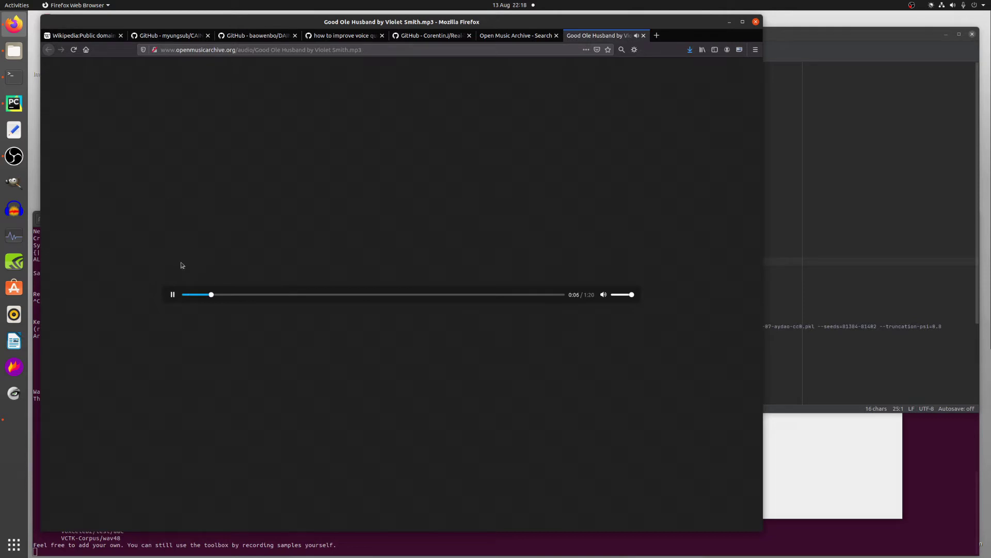
click(173, 294)
right_click(263, 303)
click(310, 359)
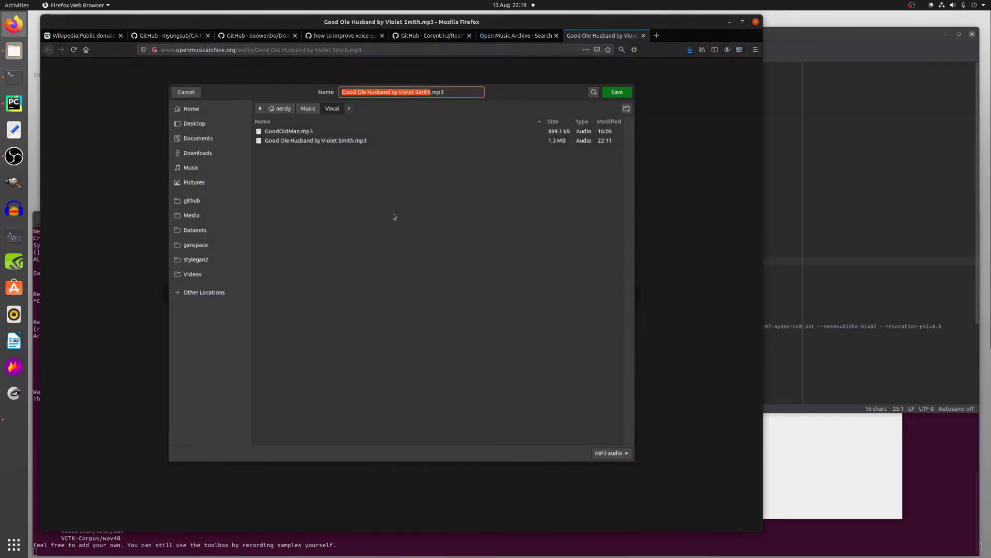
click(617, 92)
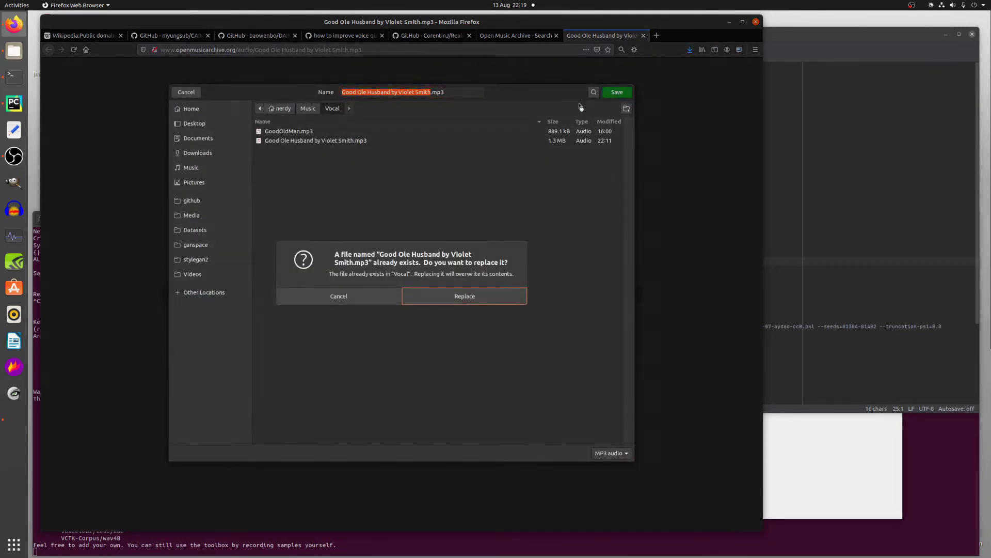
click(470, 301)
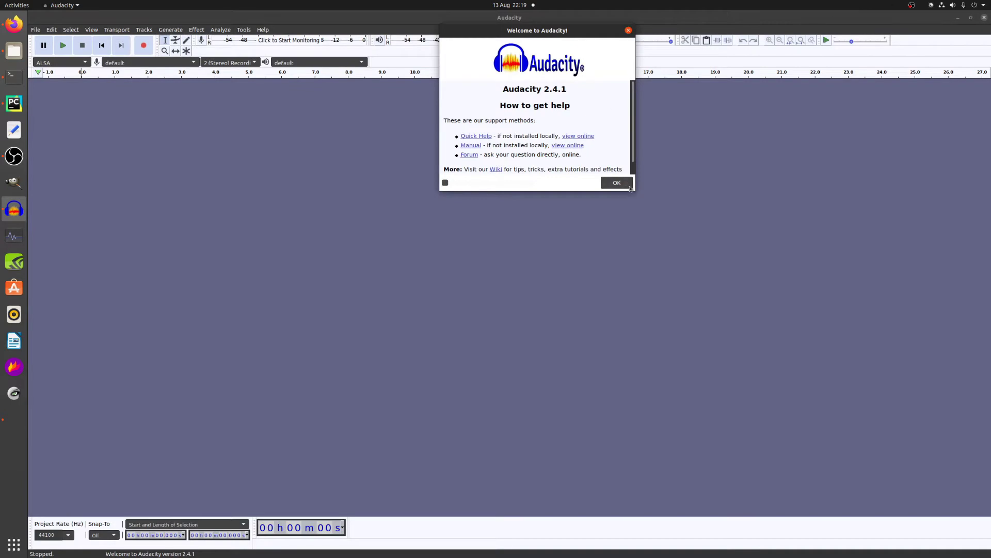
- Close Audacity's welcome dialog, hide Firefox, and bring the empty Audacity window forward
click(616, 183)
click(958, 18)
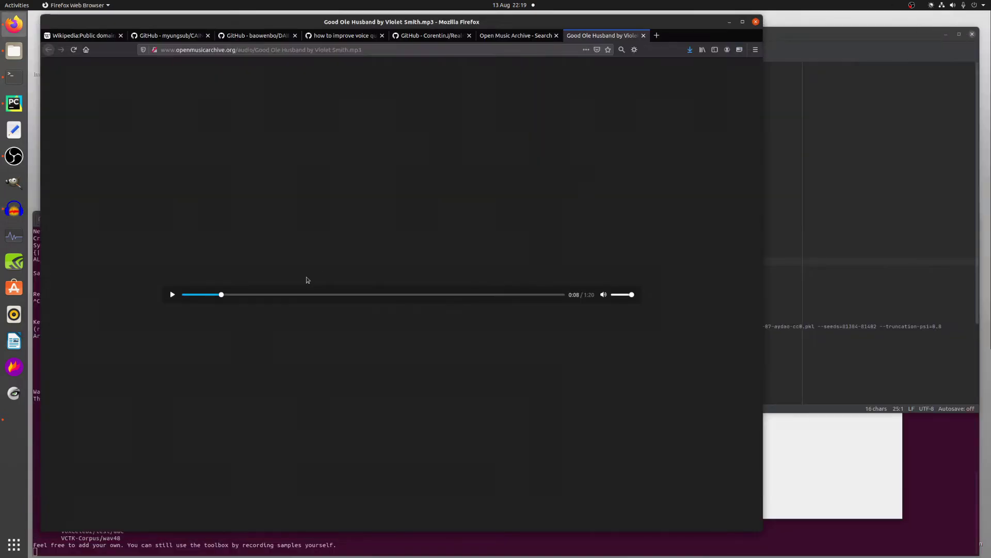
click(729, 22)
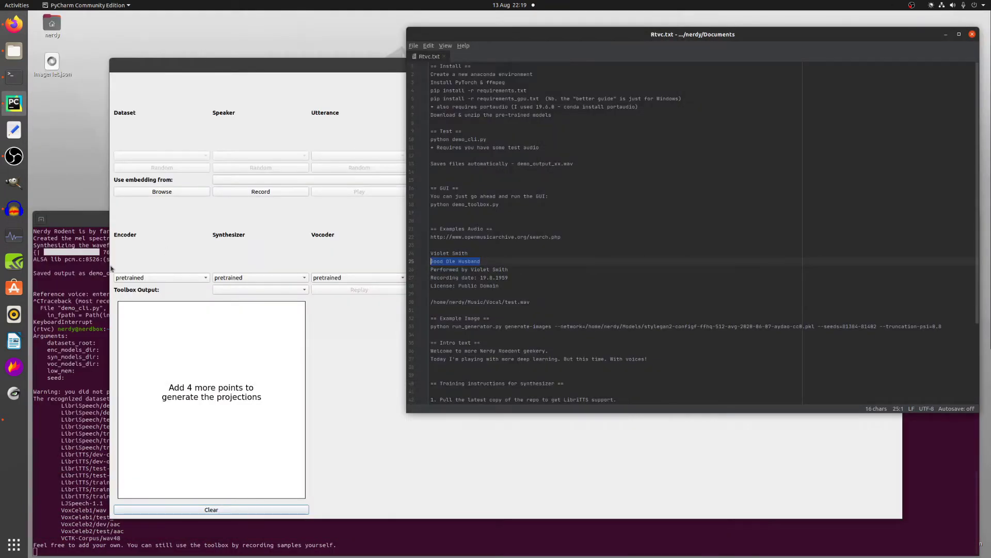
click(6, 211)
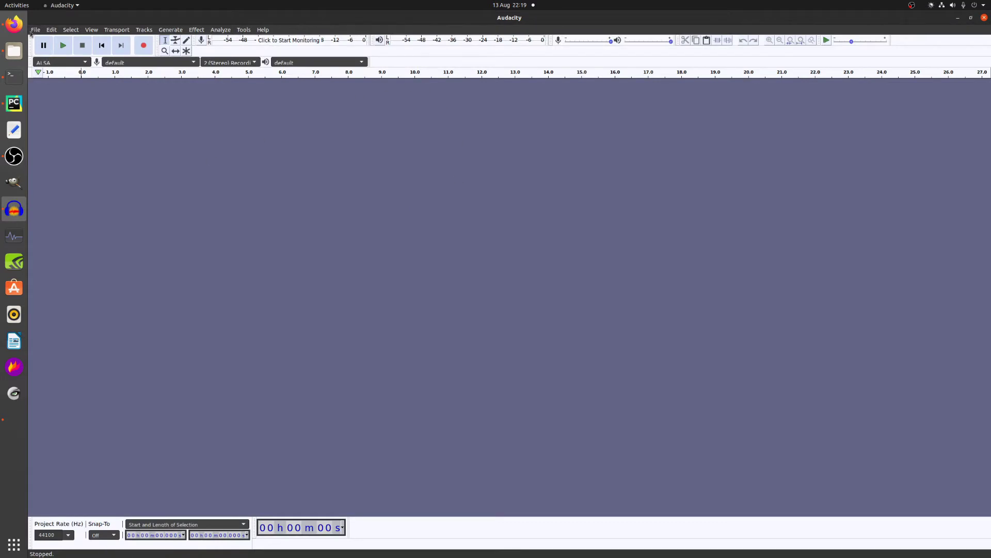
click(32, 31)
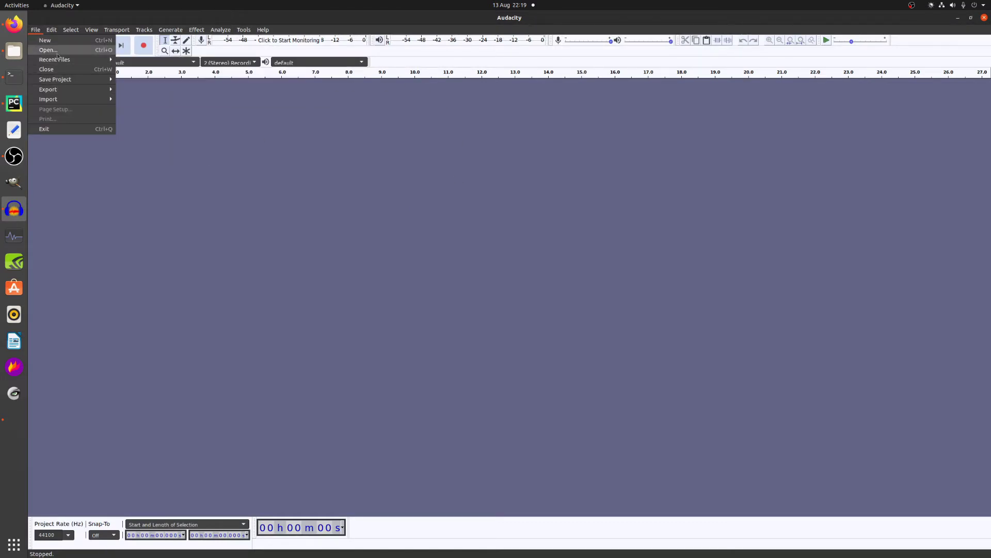
- Open the Good Ole Husband MP3 in Audacity, zoom in and make the stereo track taller
click(57, 53)
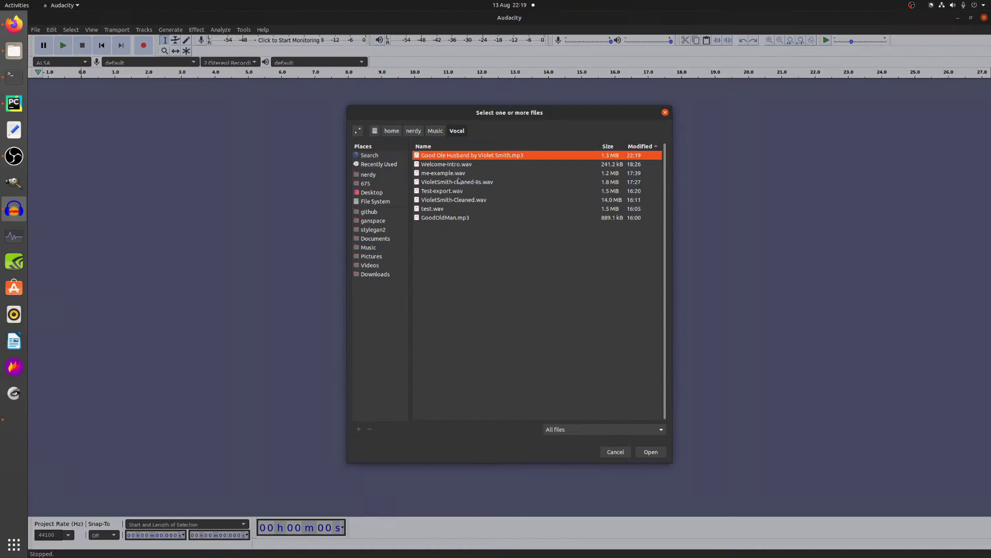
click(651, 451)
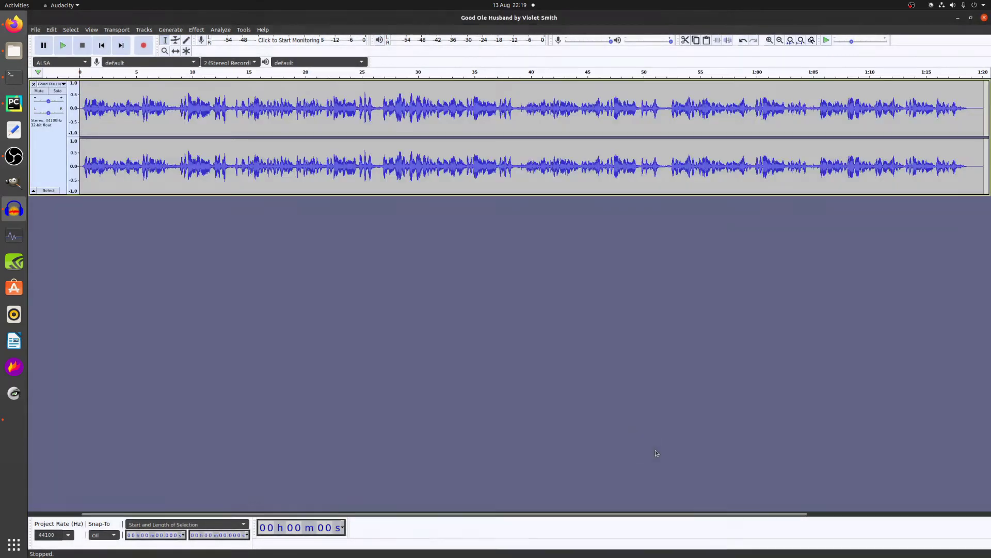
drag(158, 111, 198, 113)
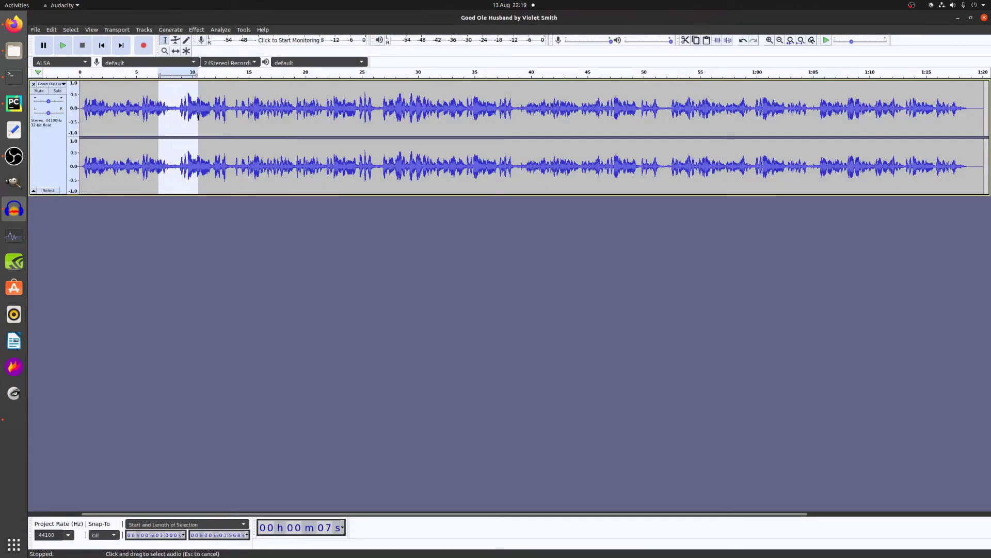
scroll(150, 118, up, 4)
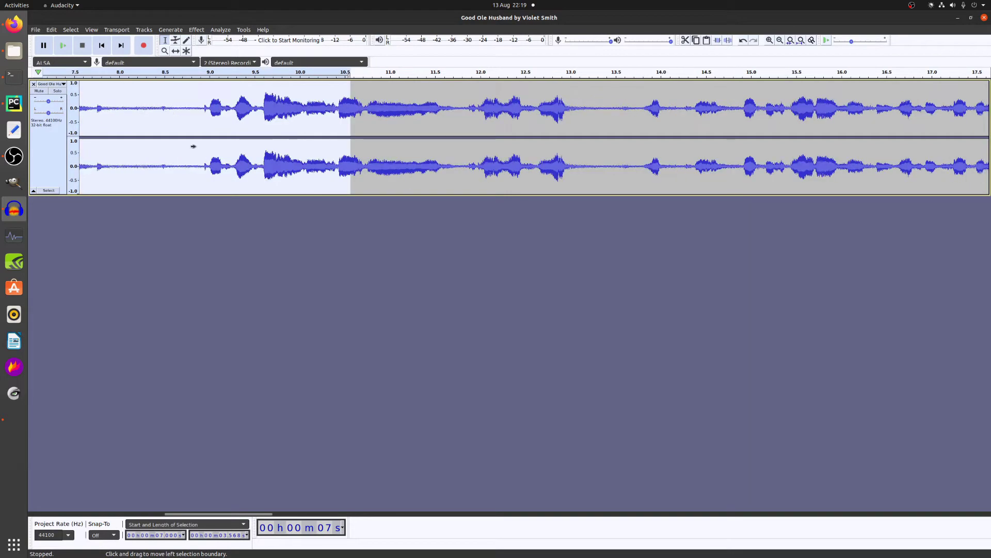
click(397, 515)
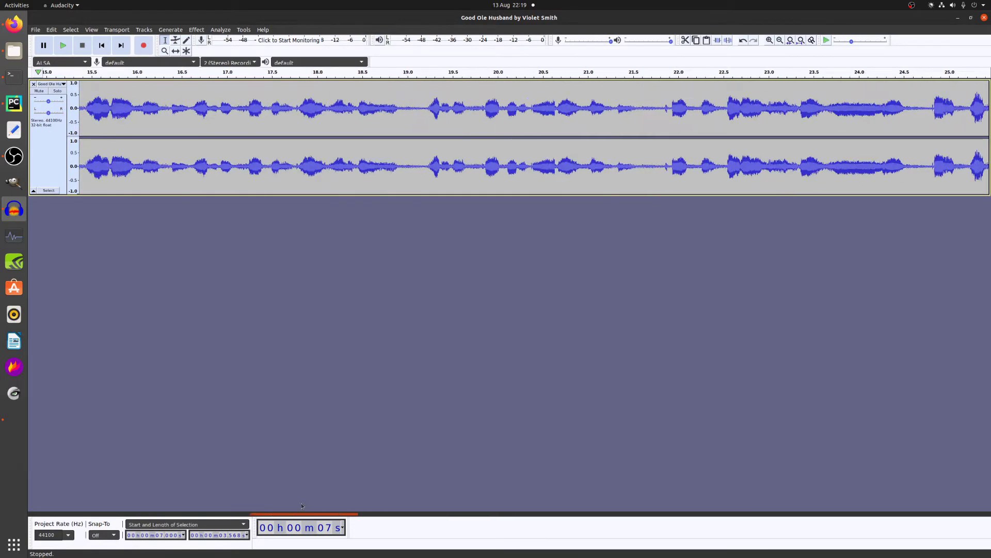
drag(302, 514, 177, 513)
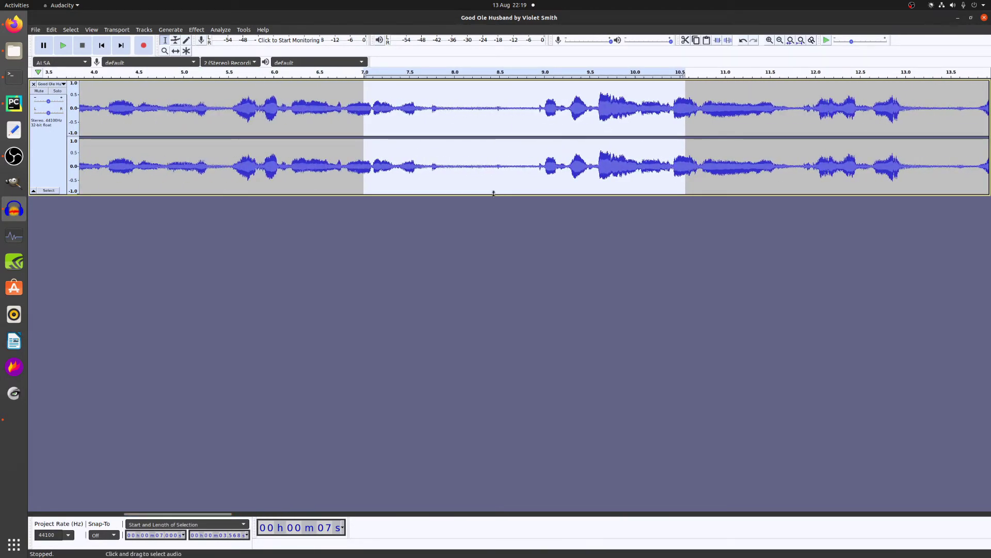
drag(491, 194, 491, 299)
- Select the quiet gap from 7.83 to 8.90 s and play it as the noise sample
drag(439, 142, 539, 156)
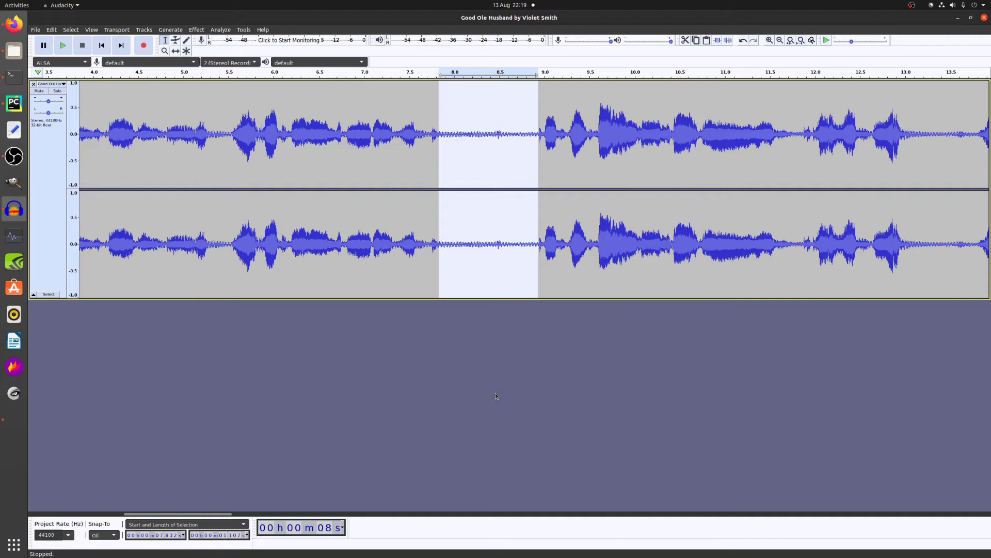
key(space)
click(197, 30)
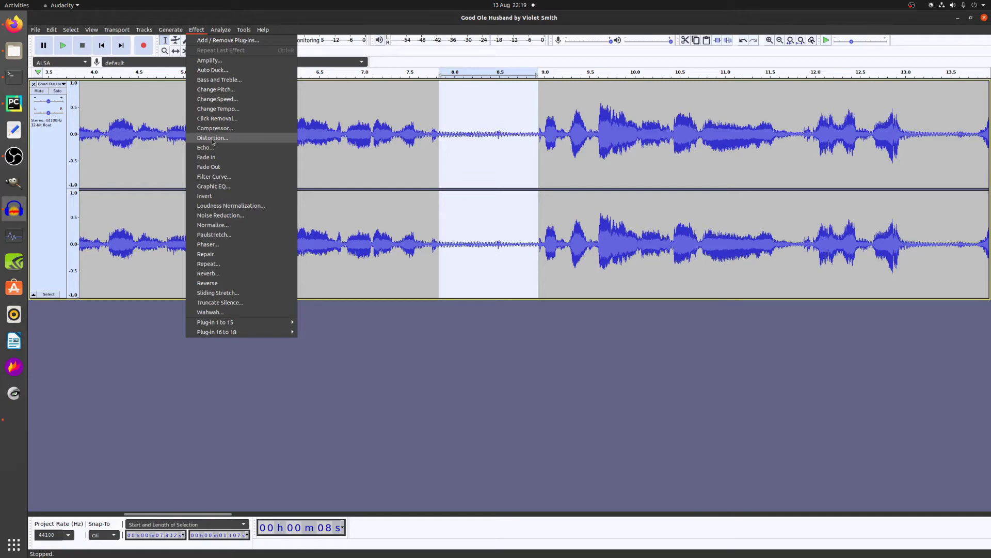
- Capture the quiet gap as the noise profile and apply Noise Reduction to the whole track
click(244, 216)
click(509, 243)
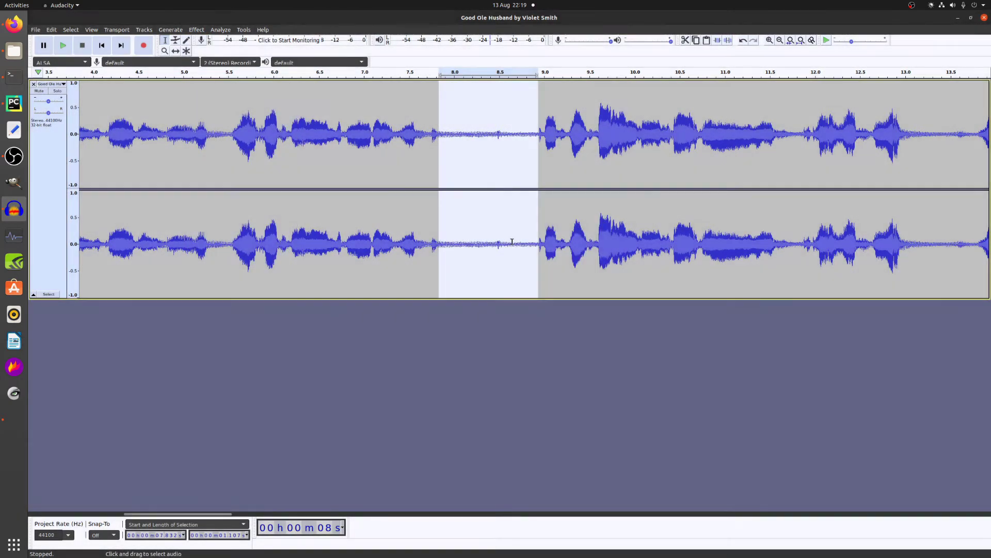
key(ctrl+a)
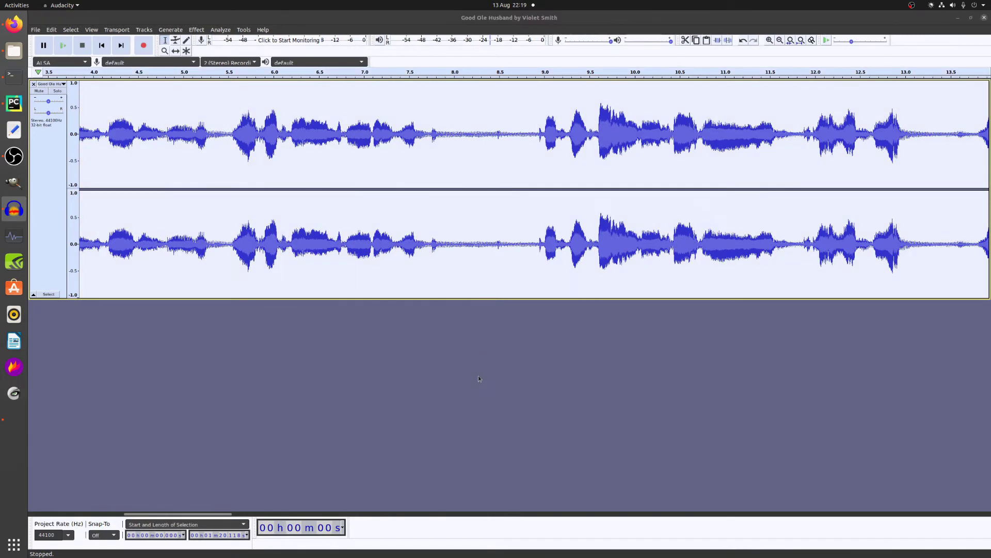
key(ctrl+r)
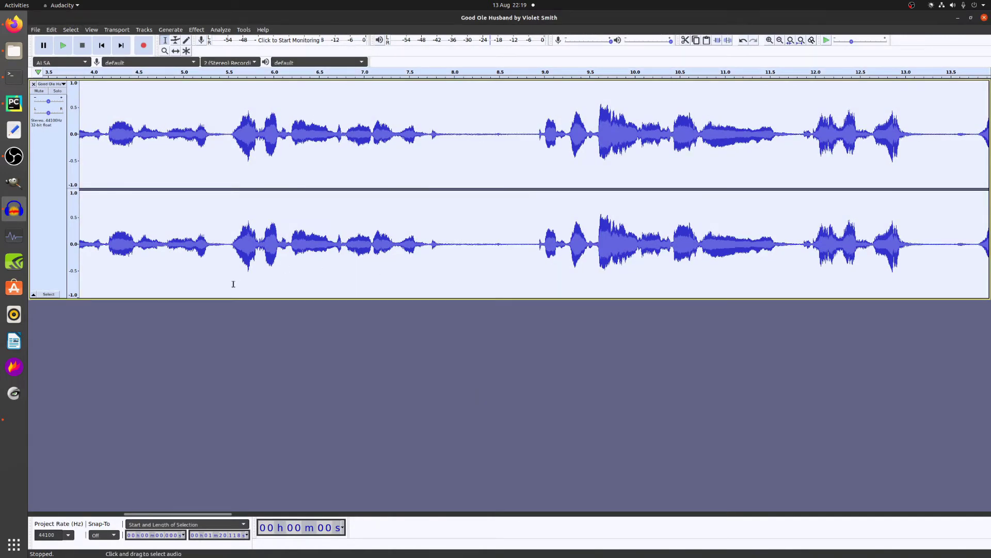
- Play back the cleaned gap near 7.92 s to check the noise reduction
drag(447, 256, 533, 284)
key(space)
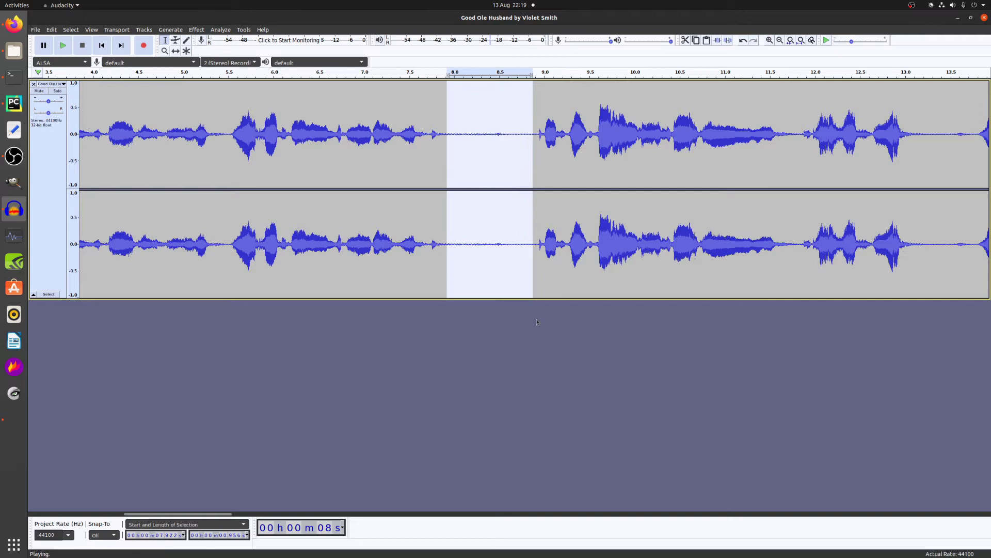
click(416, 292)
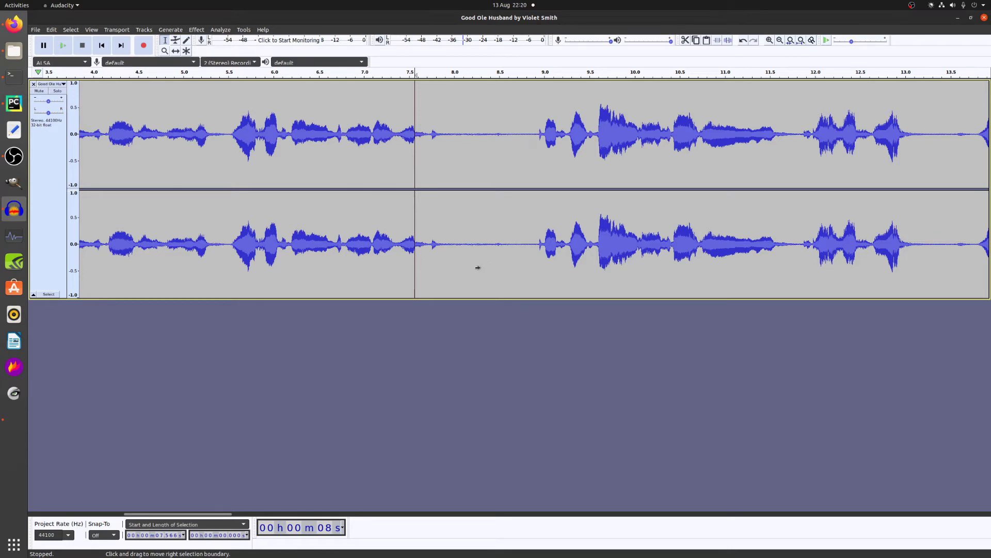
- Scroll along the song and select both channels from about 26.9 s to 36.8 s
scroll(476, 268, down, 2)
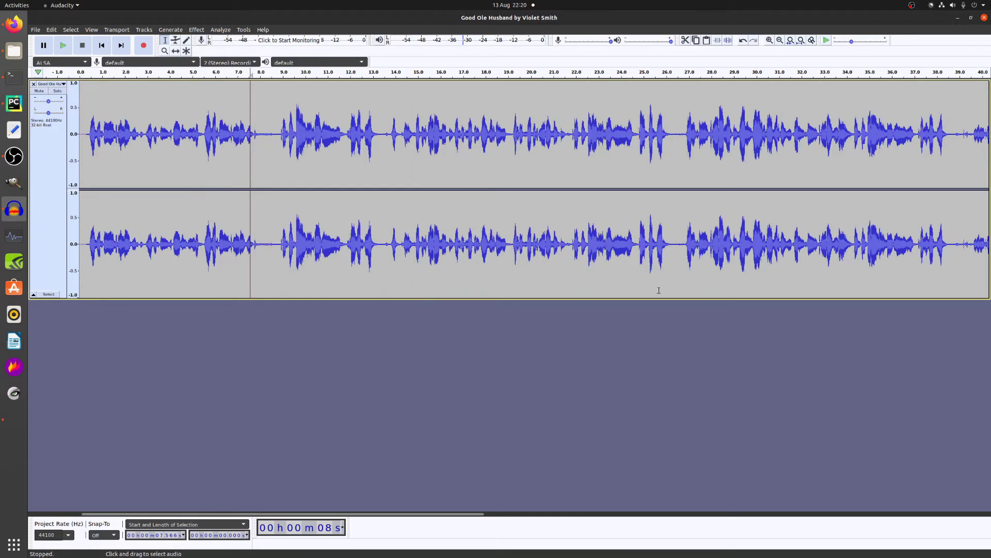
drag(462, 517, 486, 519)
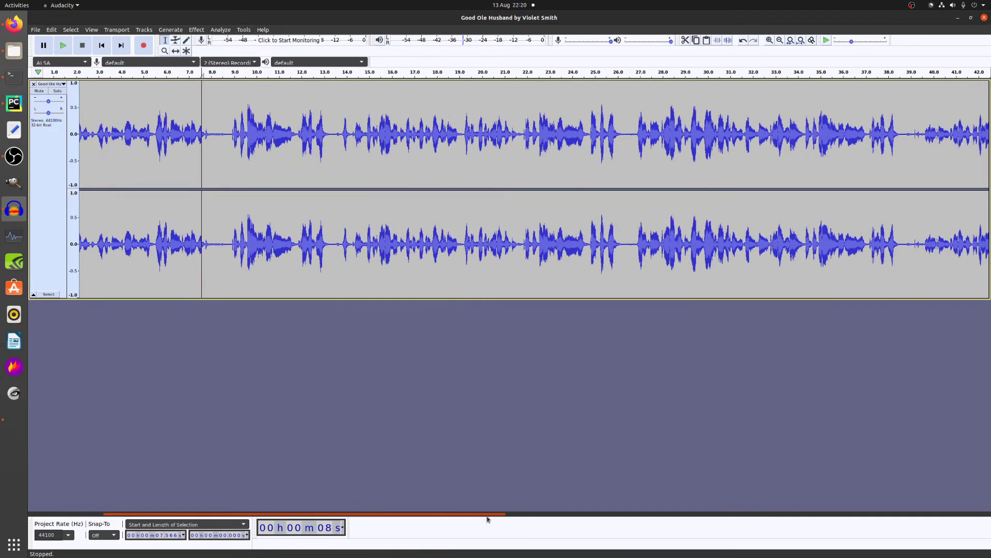
scroll(492, 185, right, 5)
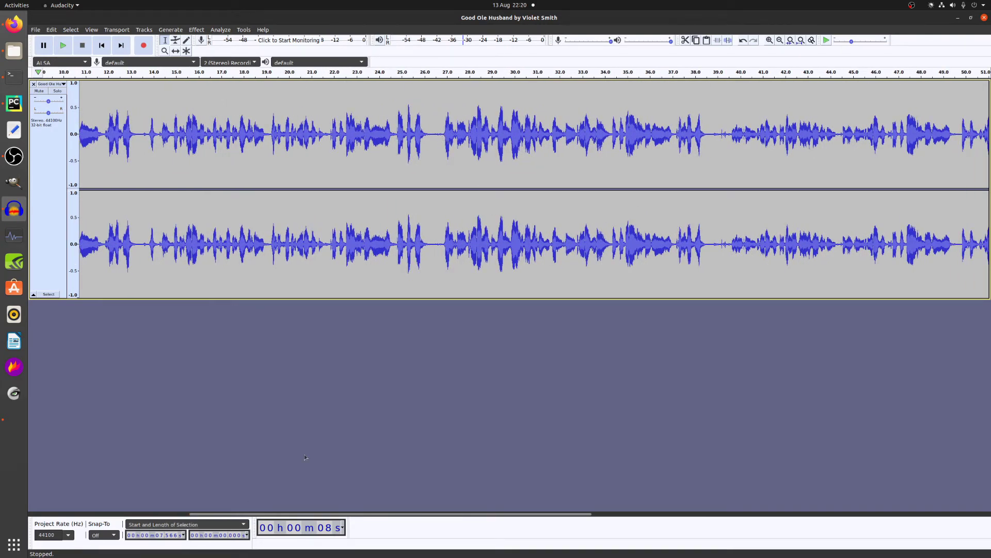
drag(444, 134, 668, 160)
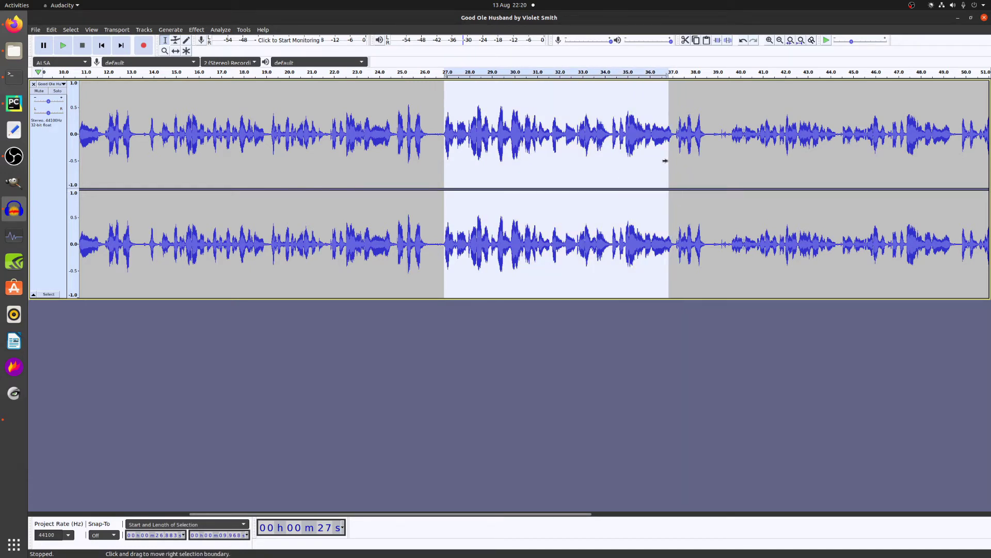
- Export just the selected audio as selected-audio-9s.wav into the Vocal folder, accepting the metadata tags
click(36, 30)
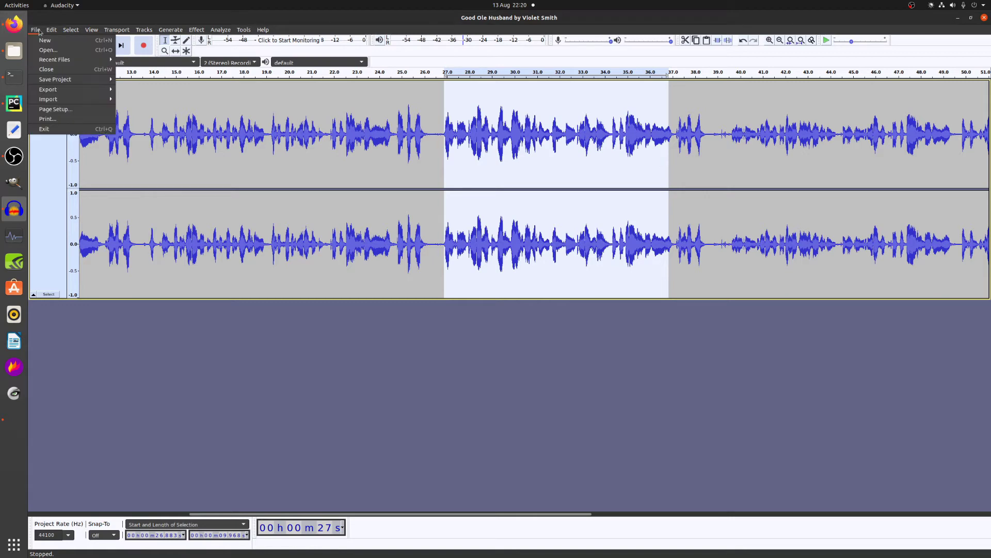
mouse_move(57, 88)
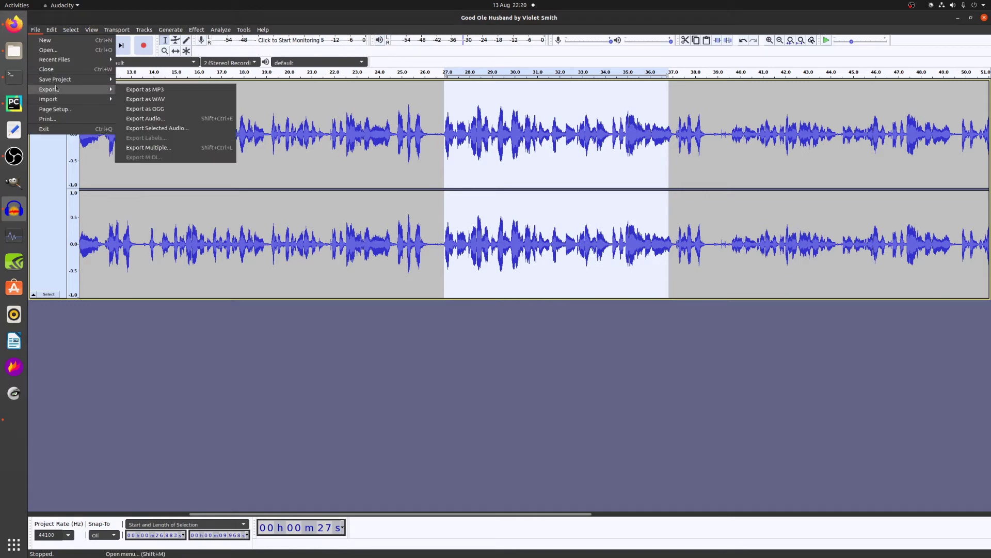
click(169, 128)
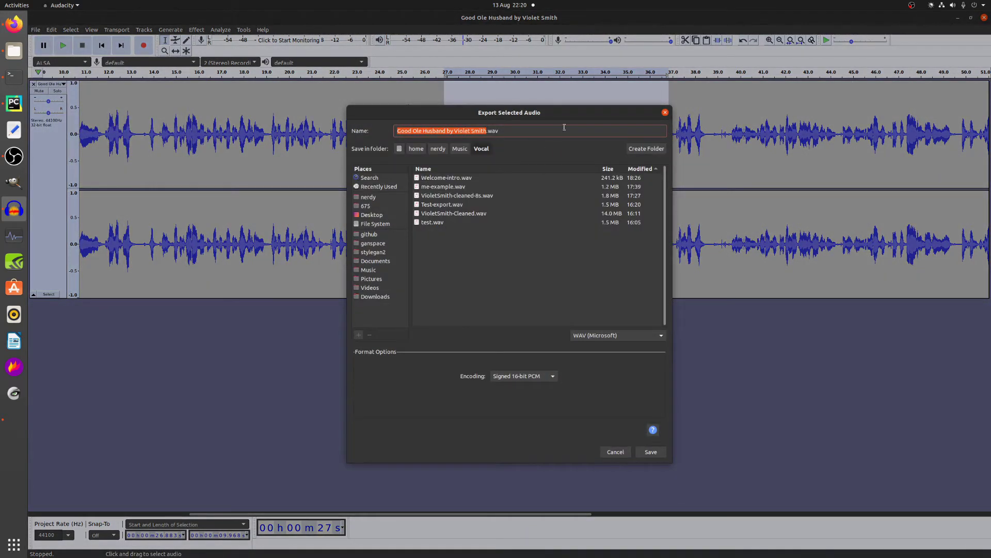
text(selected-a)
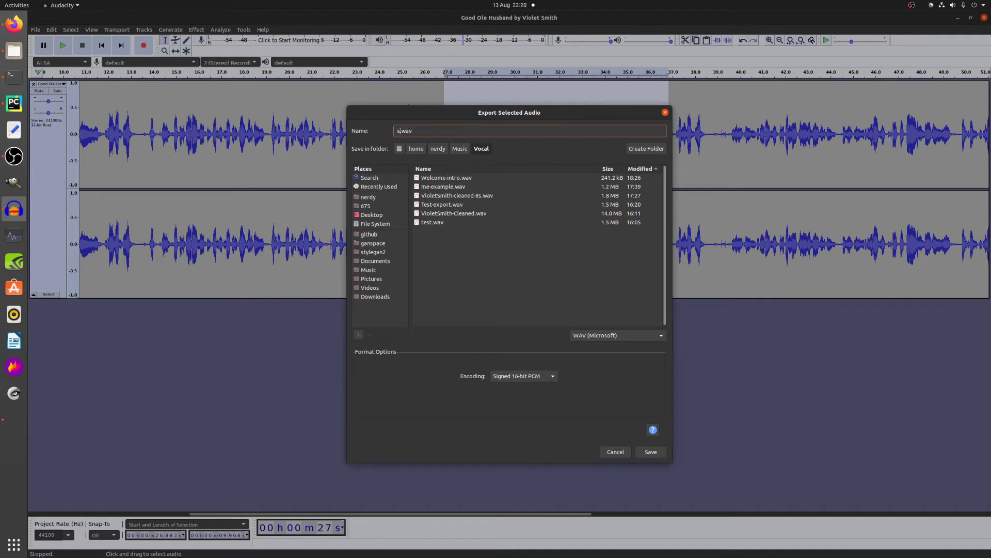
text(udio-9)
click(651, 452)
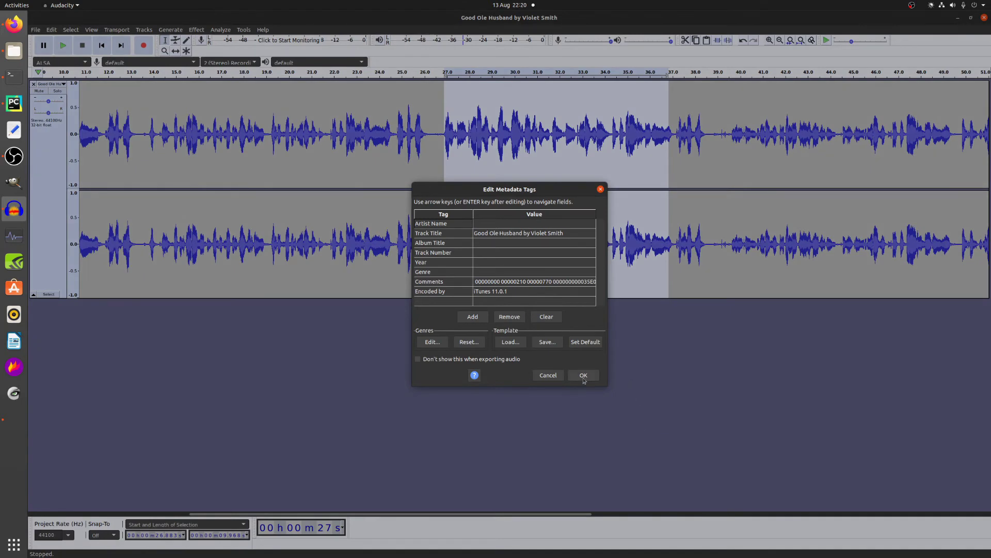
click(584, 377)
- Bring the toolbox forward and load selected-audio-9s.wav from the Vocal folder as the reference voice
click(958, 17)
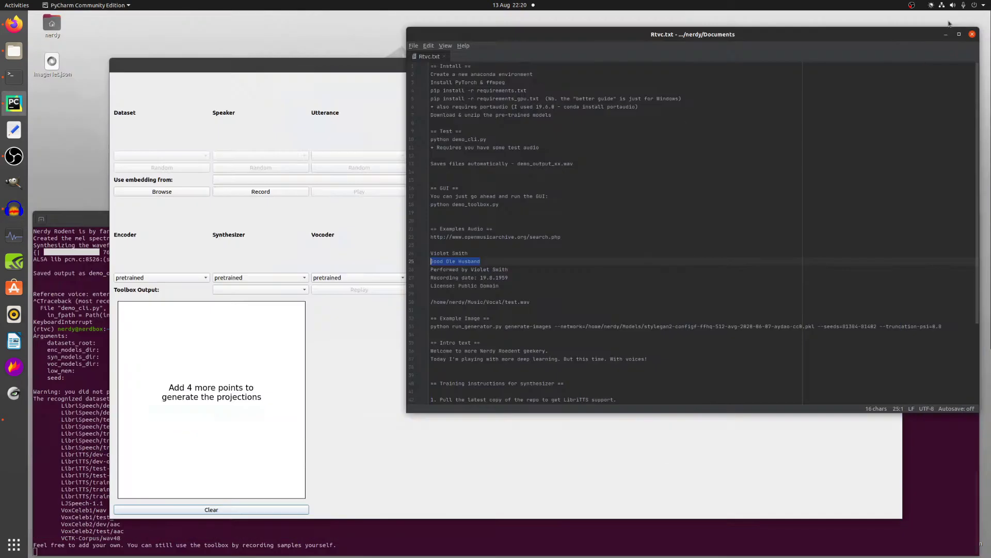
click(178, 243)
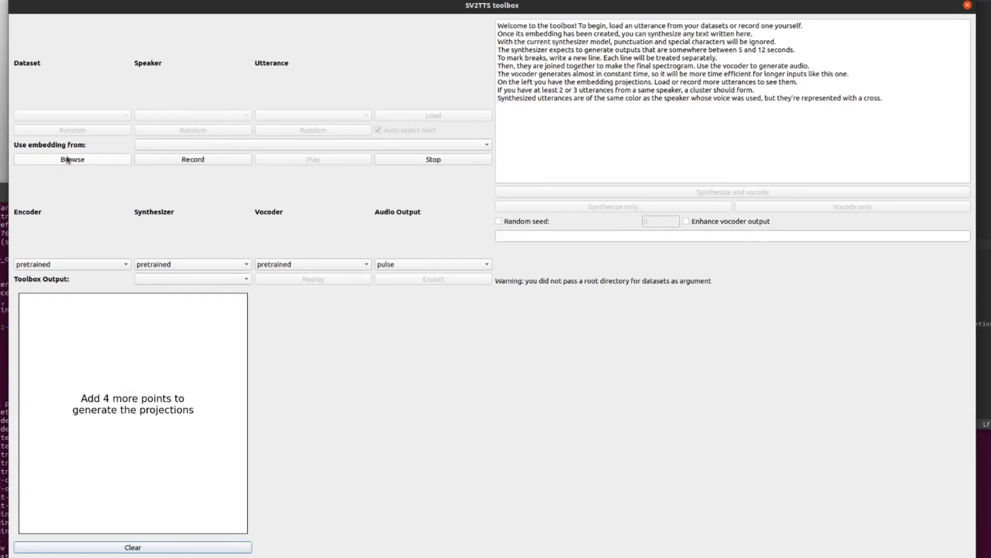
click(74, 160)
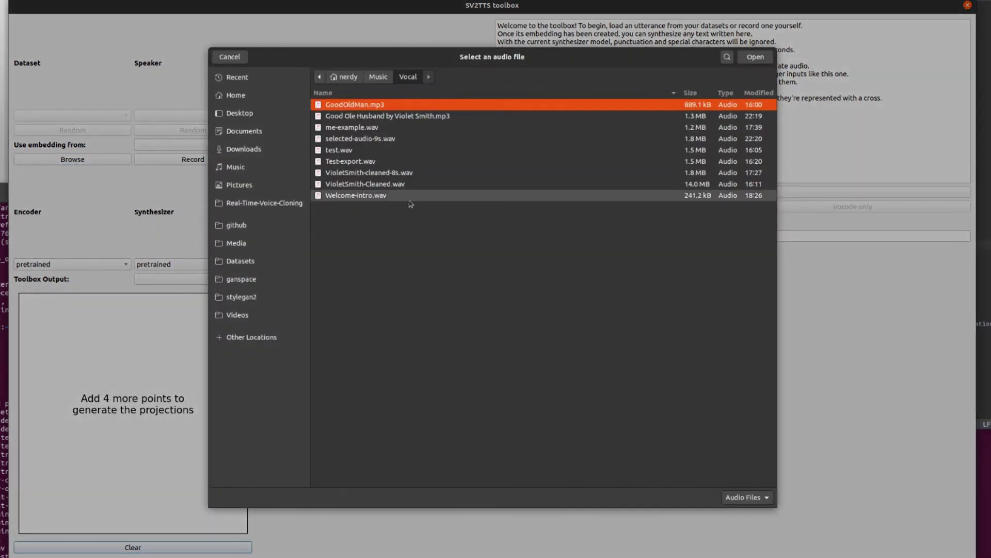
click(374, 140)
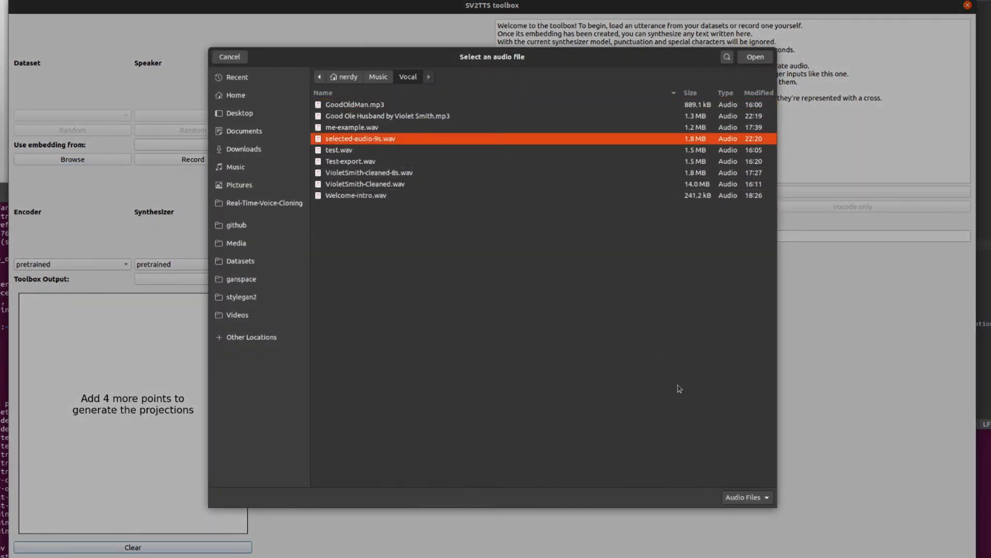
click(756, 58)
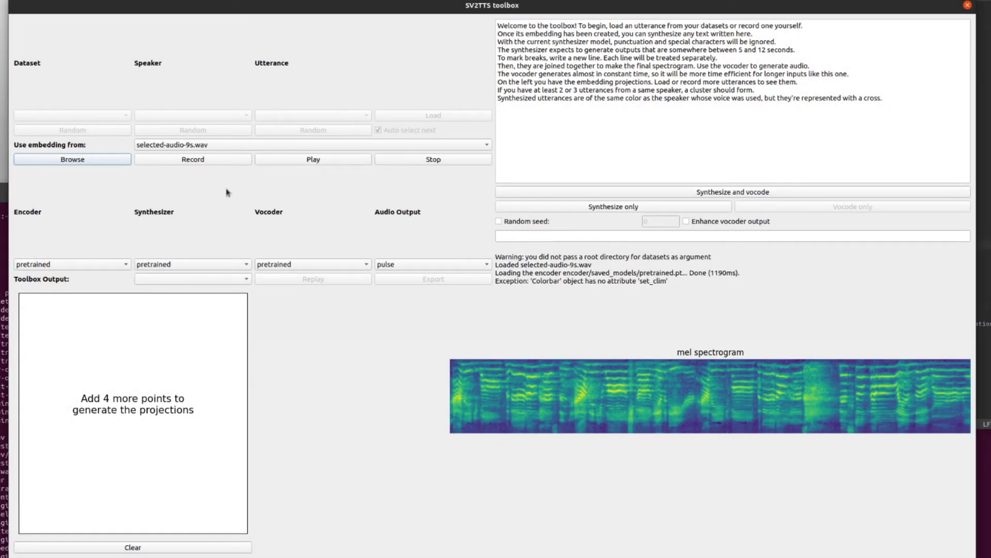
- Play the reference clip, stop it, and look over the welcome text, leaving it unchanged
click(323, 163)
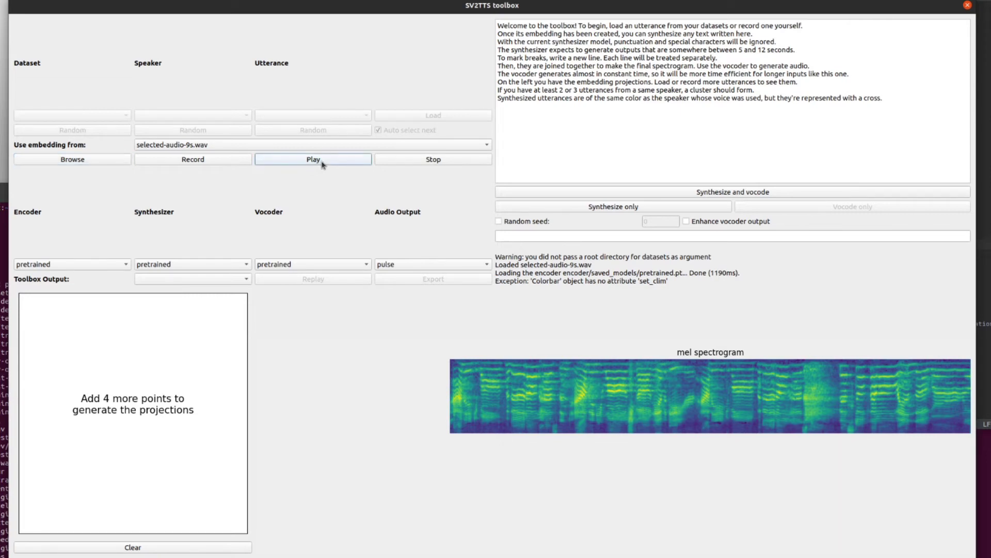
click(422, 164)
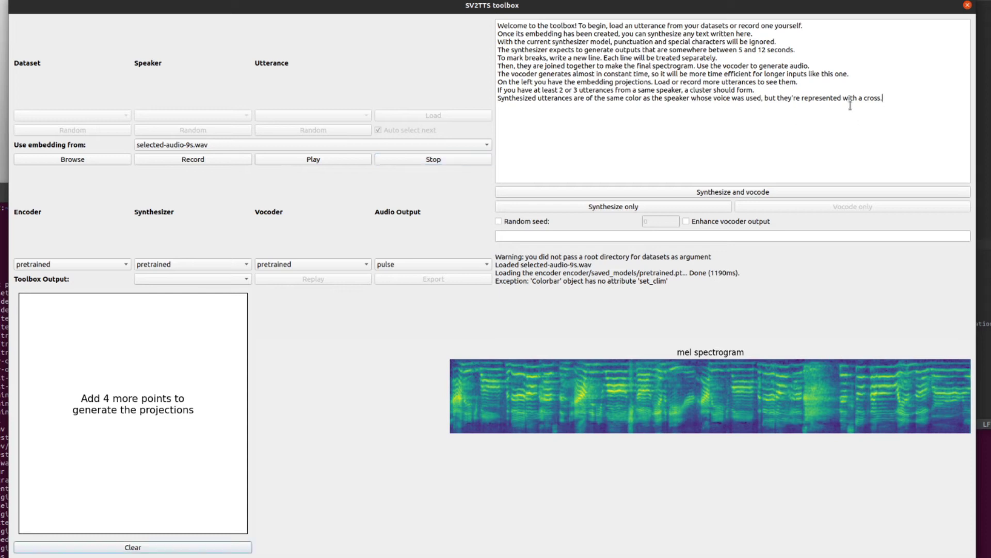
drag(885, 101, 491, 25)
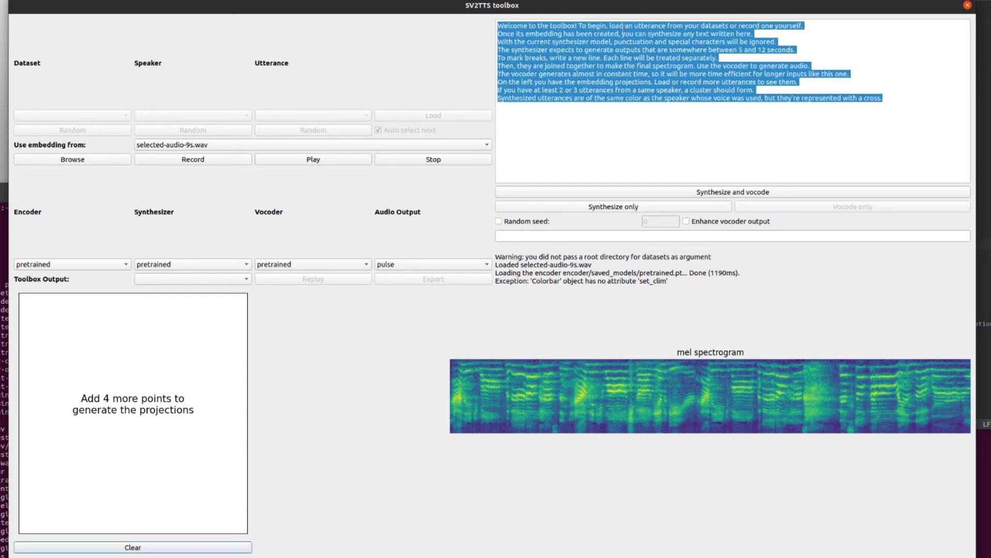
click(601, 131)
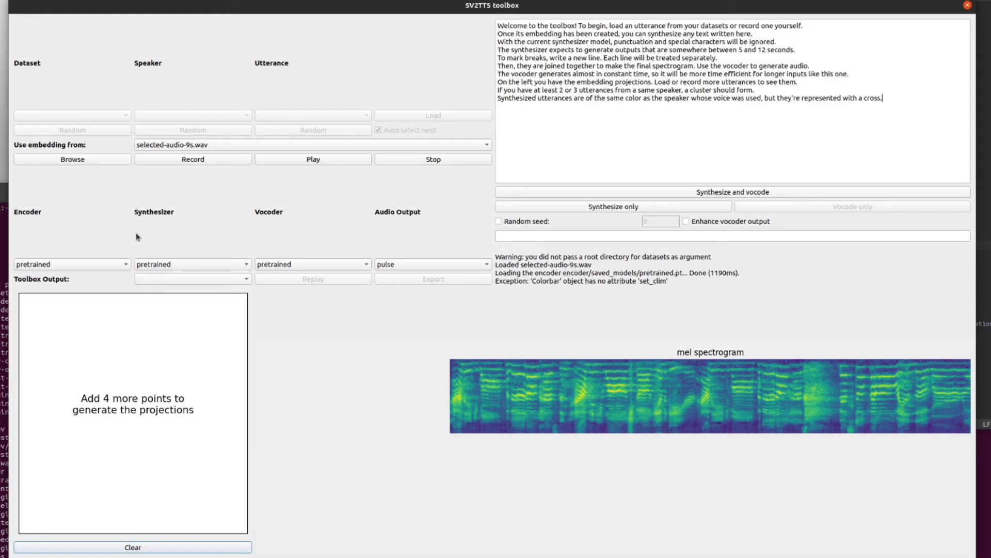
- Switch the vocoder to Griffin-Lim and back to pretrained so the pretrained vocoder loads
click(70, 266)
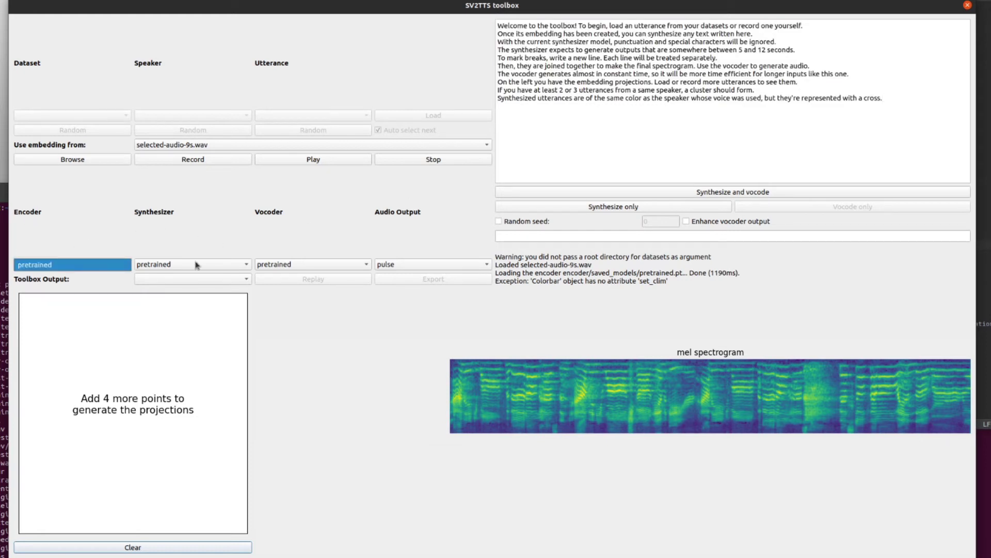
click(347, 267)
click(343, 265)
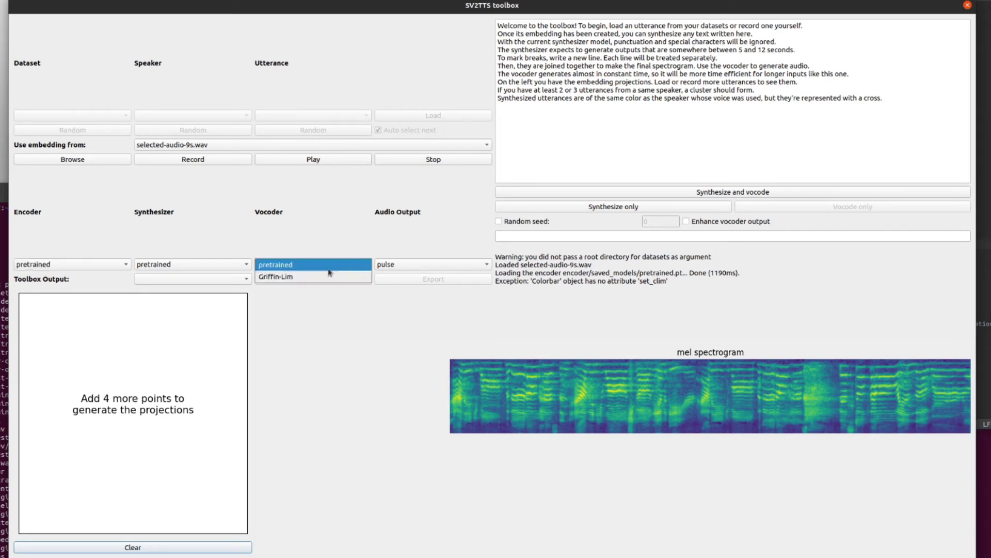
click(301, 278)
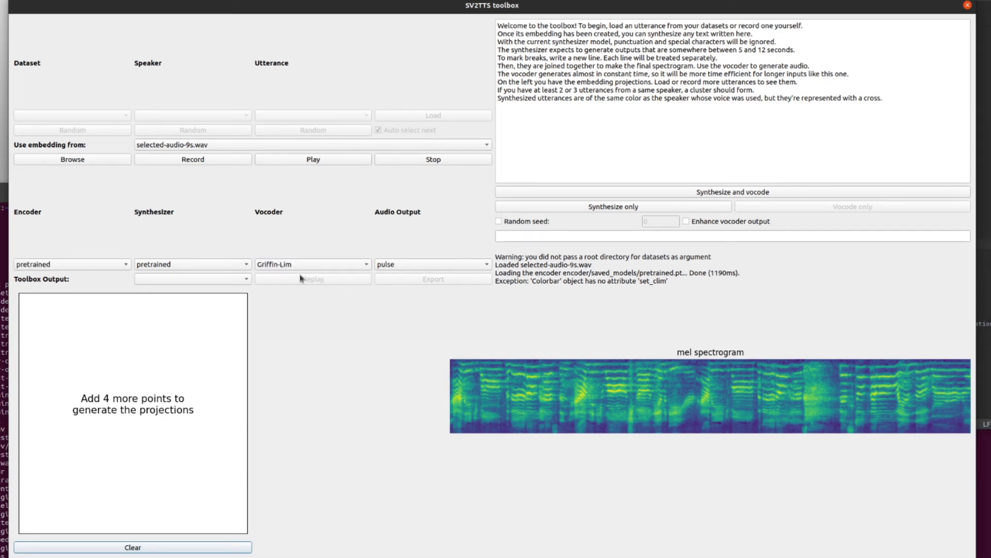
click(325, 266)
click(325, 252)
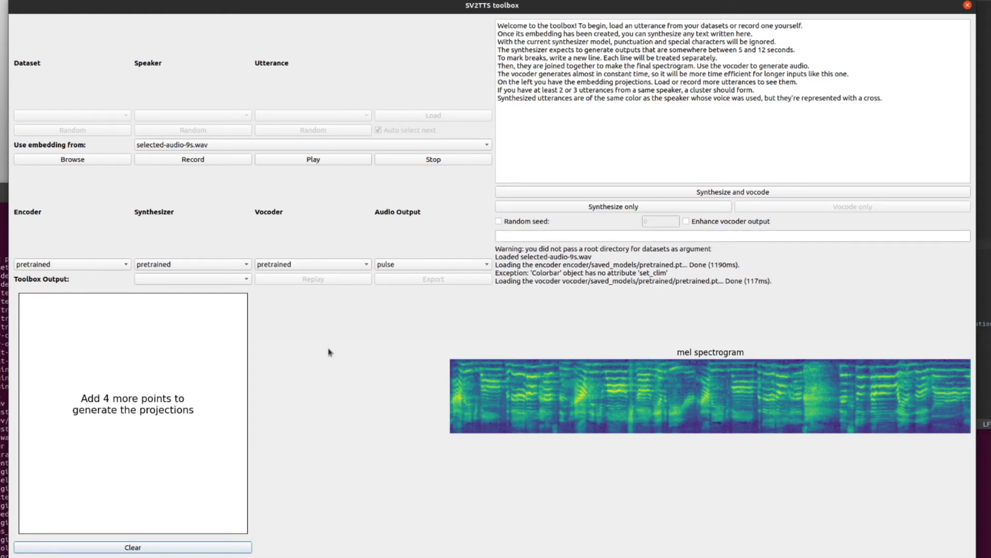
- Run Synthesize and vocode on the welcome text using the loaded singer's clip
click(722, 194)
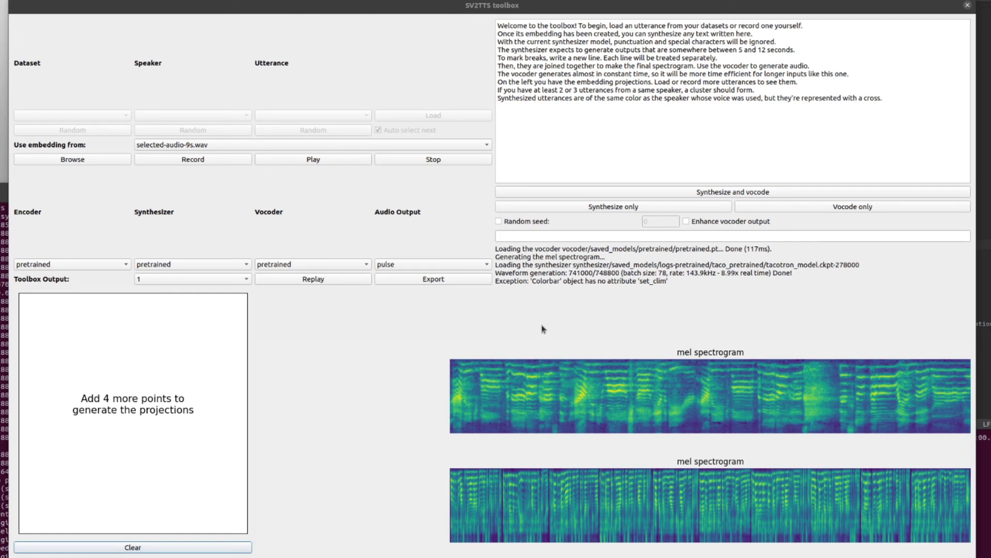
- Stop the synthesized playback, record a 5-second voice sample, then stop its playback
click(444, 163)
click(198, 164)
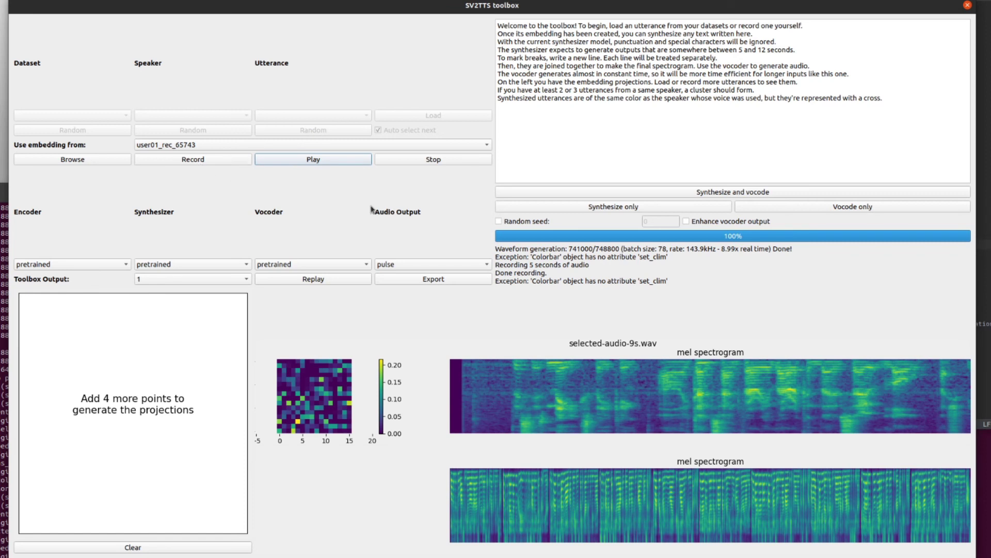
click(433, 160)
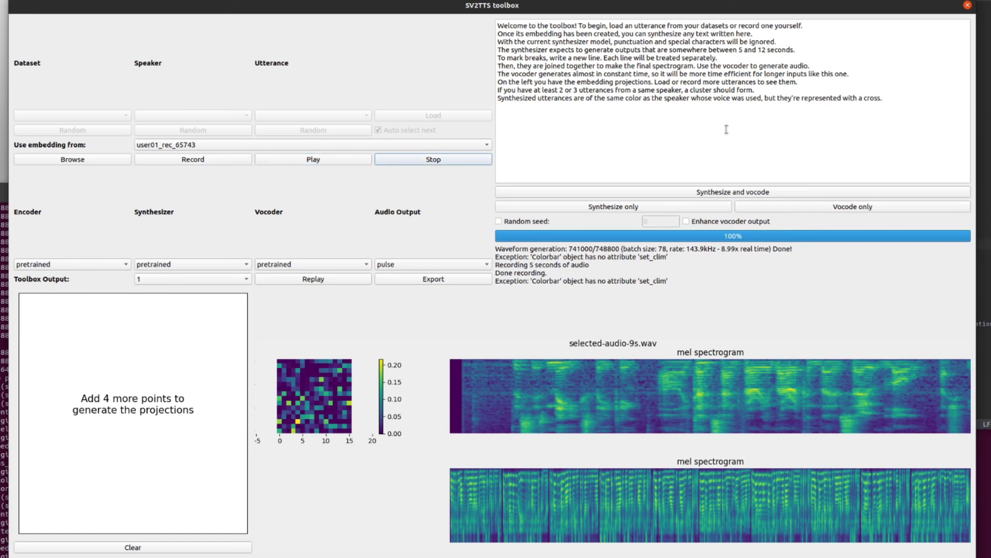
- Synthesize and vocode the welcome text in the recorded voice, then stop the playback
click(734, 193)
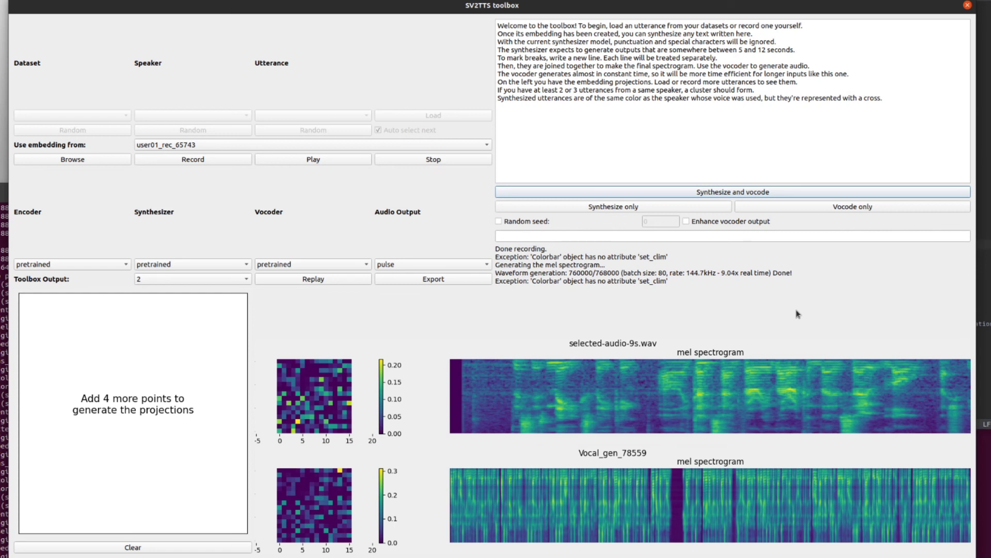
click(419, 164)
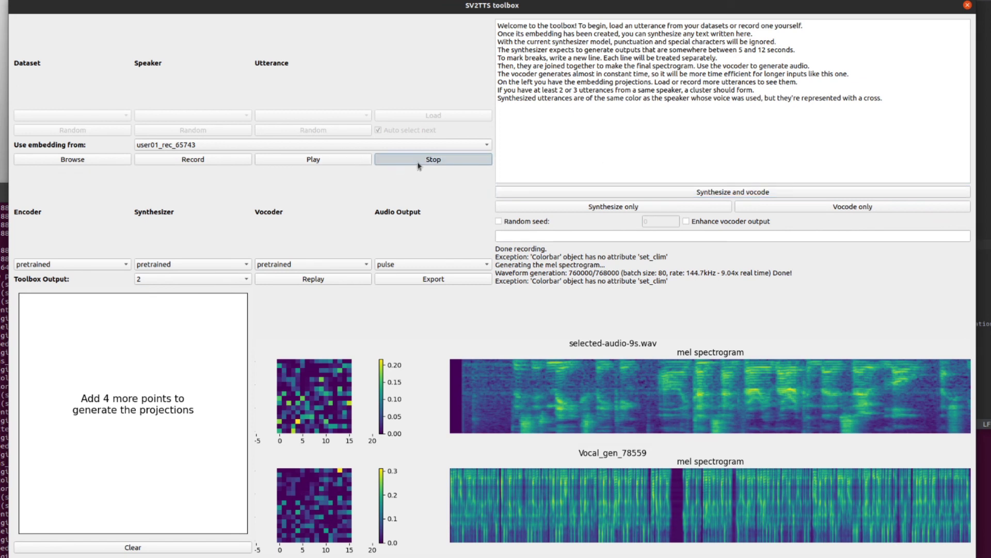